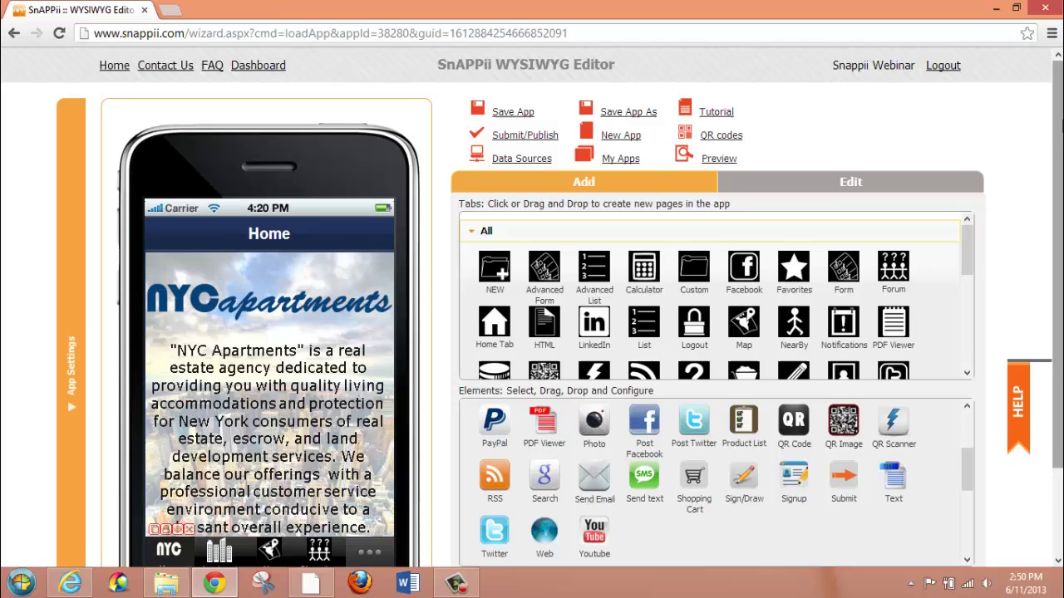
Step: Open the app's Contact Us page from the phone preview's More screen
{"action": "scroll", "coordinate": [1059, 125], "scroll_direction": "down", "scroll_amount": 1}
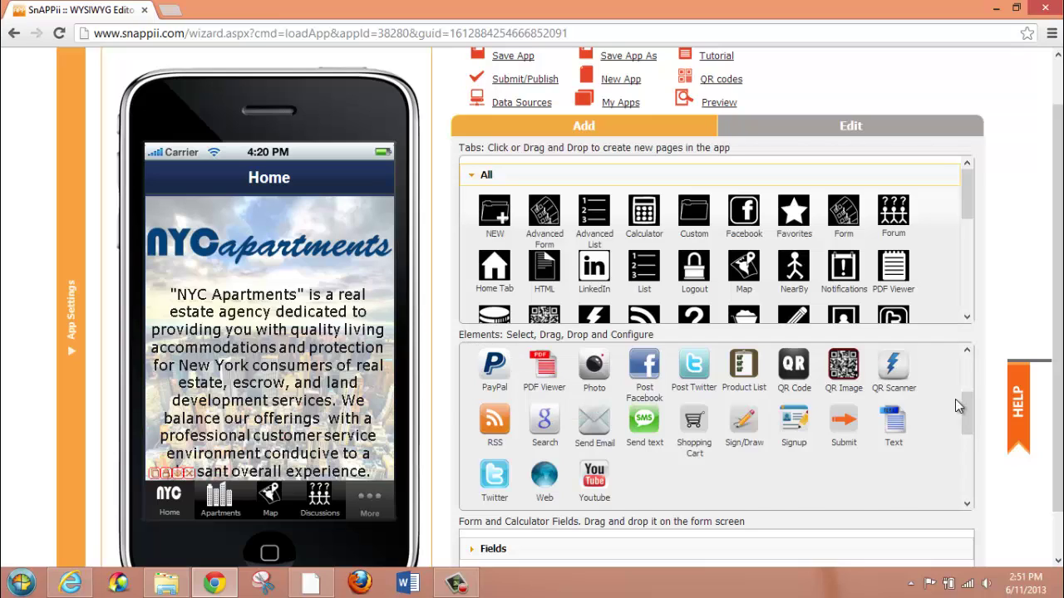
{"action": "scroll", "coordinate": [955, 399], "scroll_direction": "up", "scroll_amount": 3}
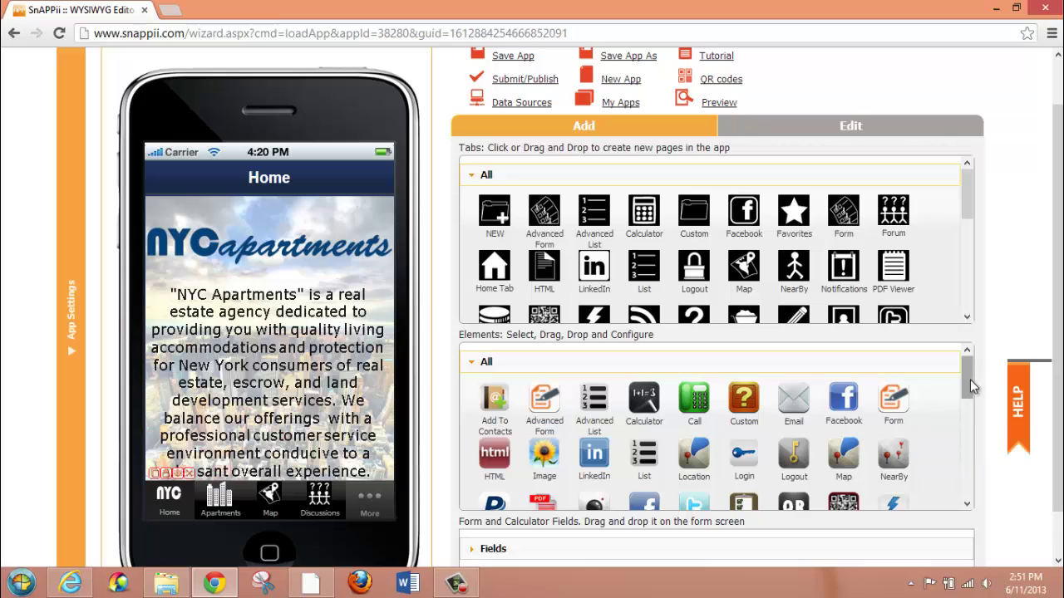
{"action": "left_click_drag", "start_coordinate": [970, 385], "coordinate": [969, 437]}
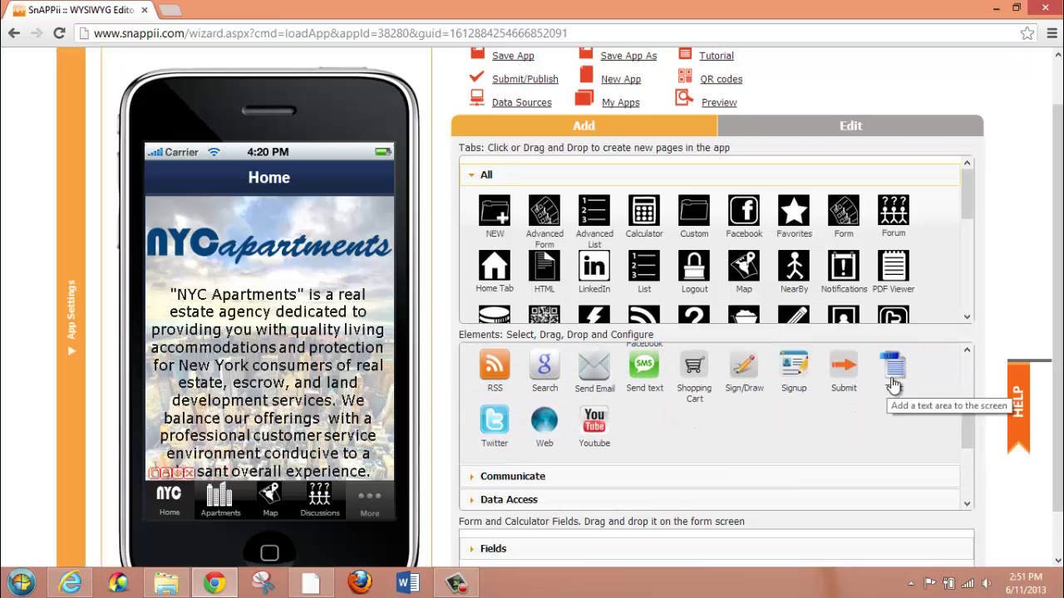
{"action": "left_click", "coordinate": [369, 500]}
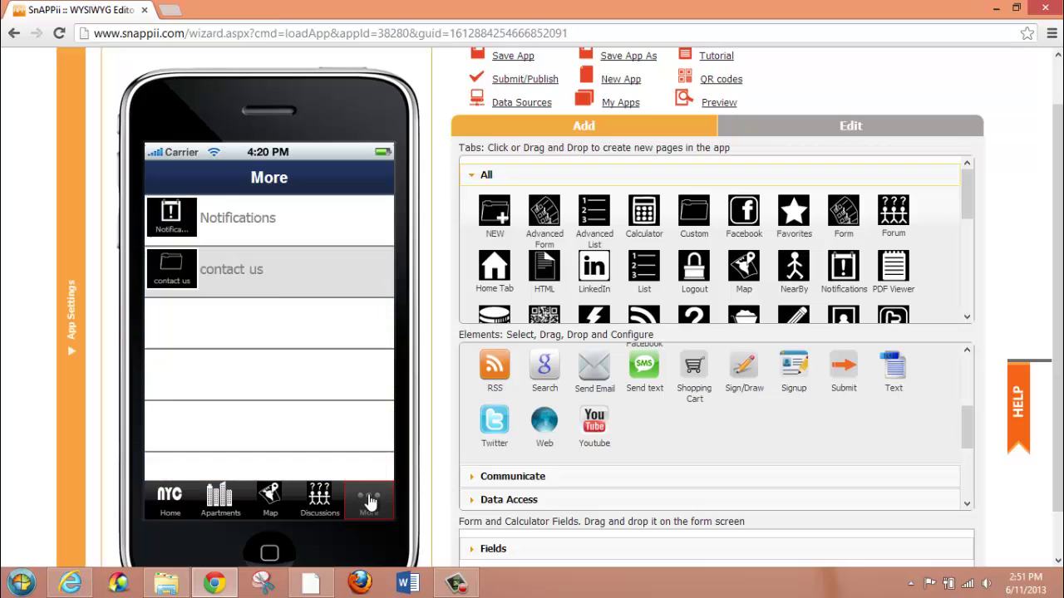
{"action": "left_click", "coordinate": [267, 277]}
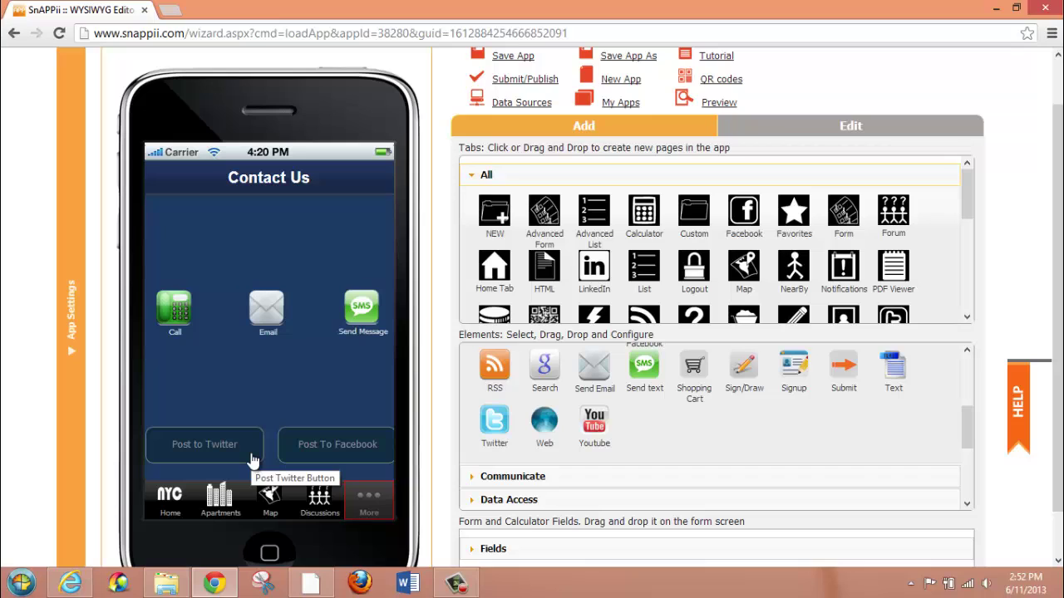
Step: Add a Text element above the Call icon on the Contact Us page, reading "Welcome! Please contact us here!"
{"action": "left_click_drag", "start_coordinate": [893, 370], "coordinate": [186, 244]}
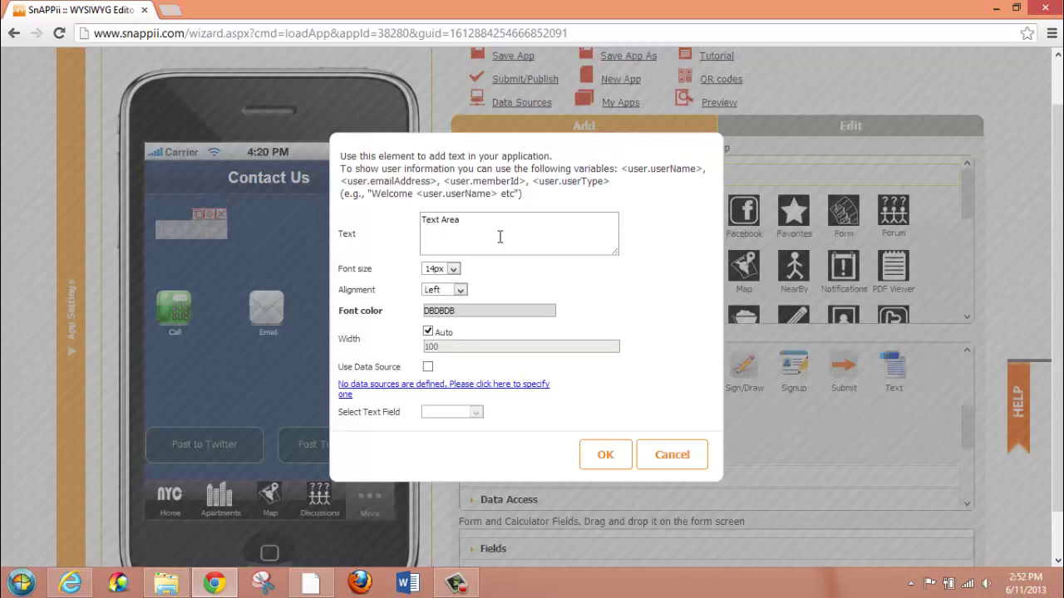
{"action": "left_click_drag", "start_coordinate": [478, 219], "coordinate": [343, 231]}
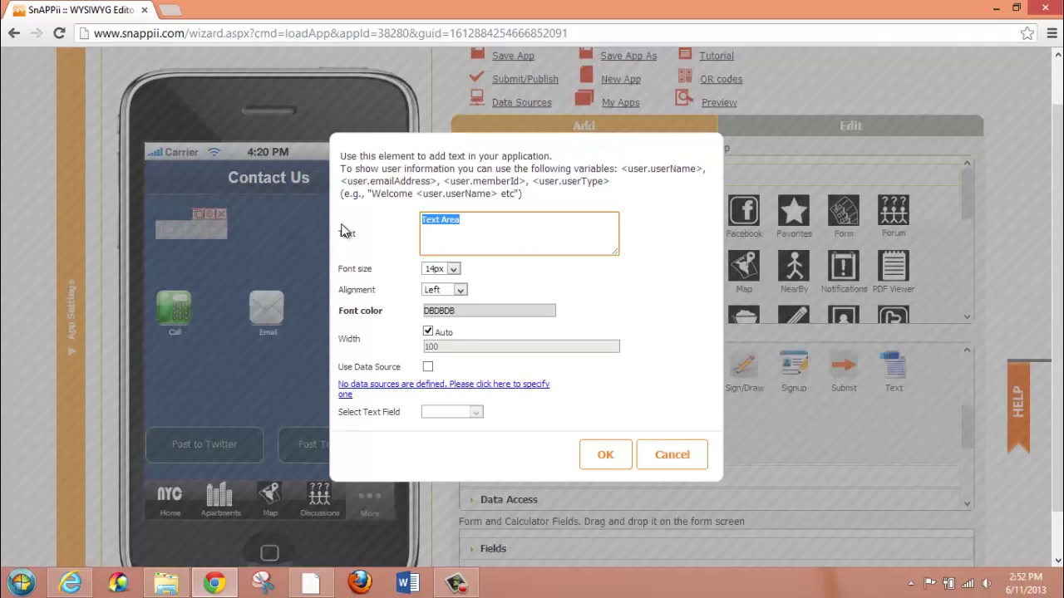
{"action": "type", "text": "Welcome! Please contact us here!"}
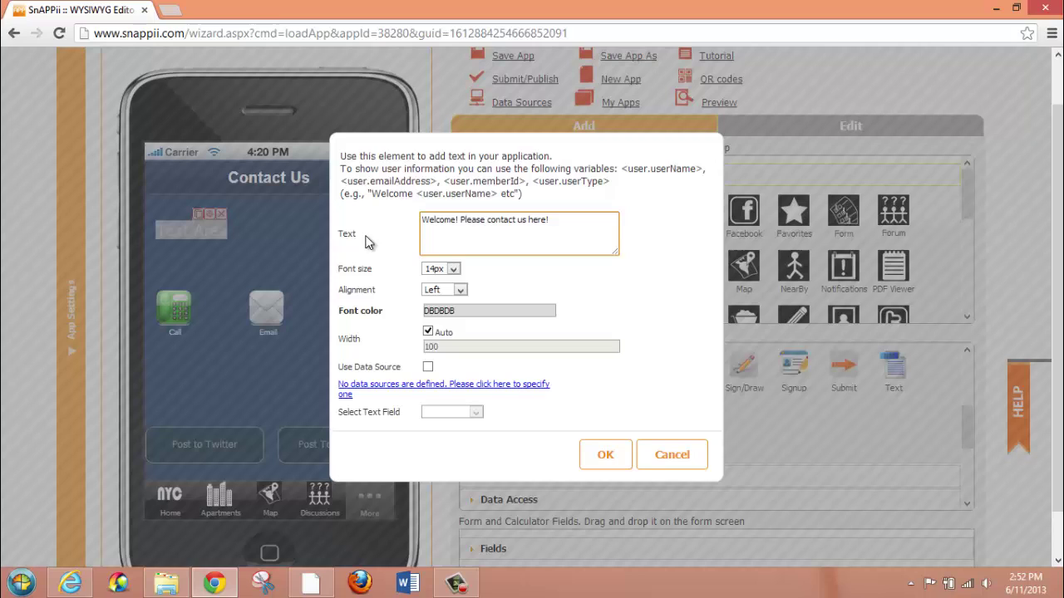
Step: Format the welcome text at 16px with center alignment and the light blue font color B1DFE0
{"action": "left_click", "coordinate": [453, 269]}
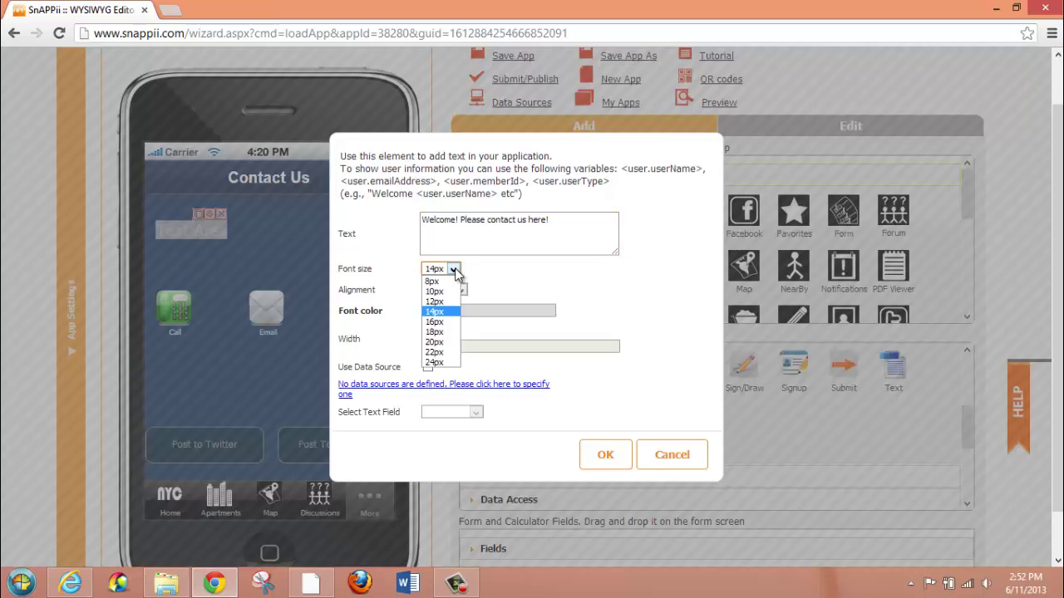
{"action": "left_click", "coordinate": [451, 322]}
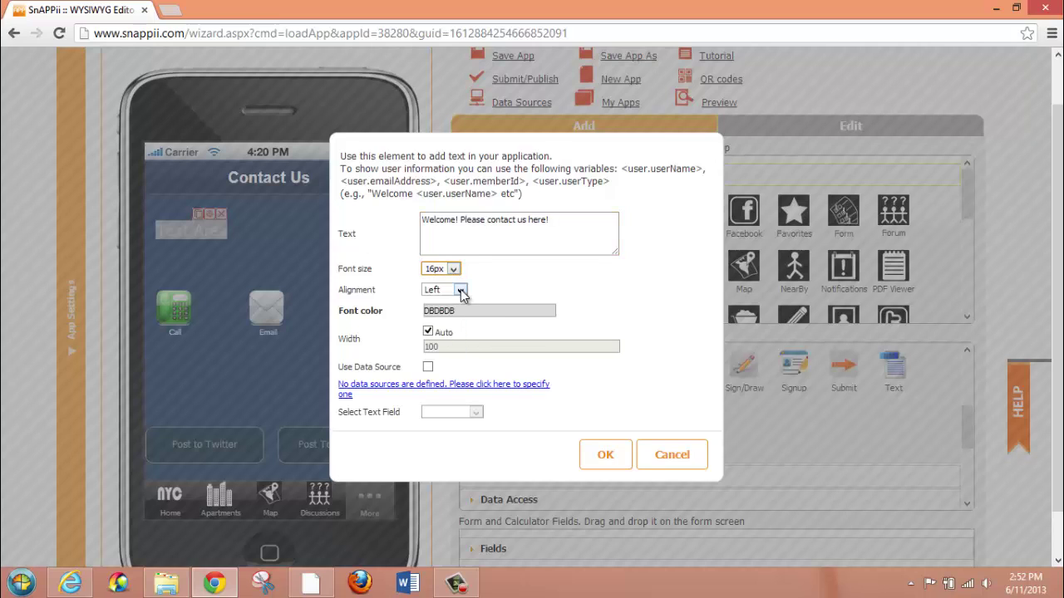
{"action": "left_click", "coordinate": [461, 291]}
{"action": "left_click", "coordinate": [454, 313]}
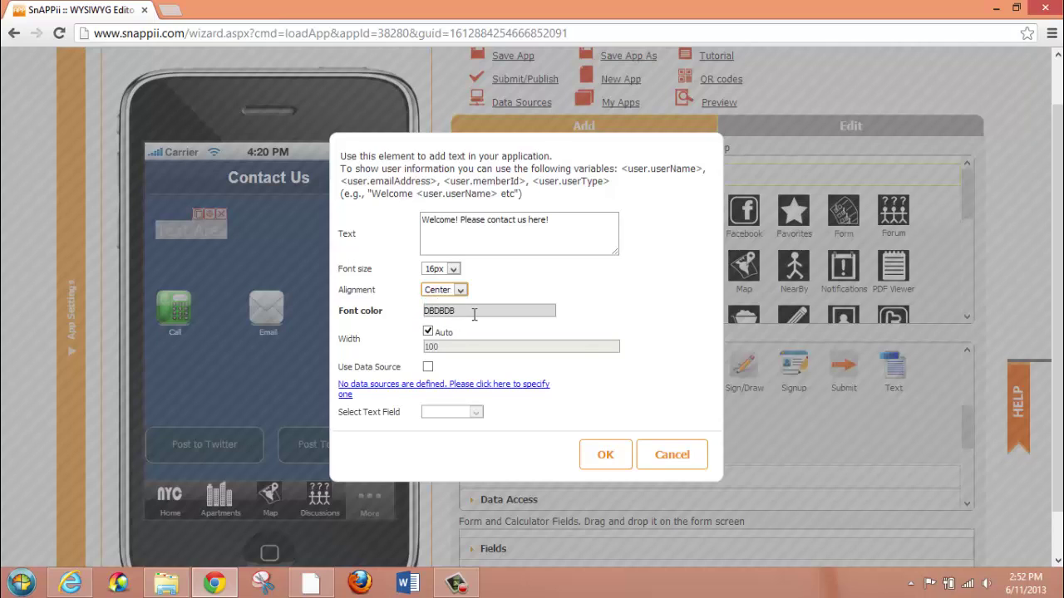
{"action": "left_click", "coordinate": [474, 314]}
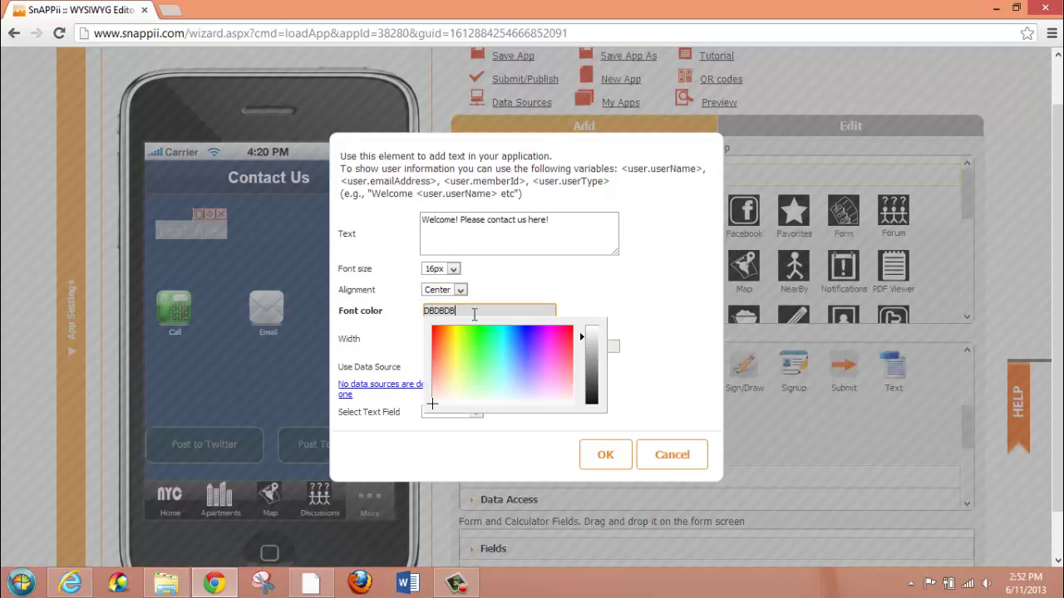
{"action": "left_click", "coordinate": [502, 388]}
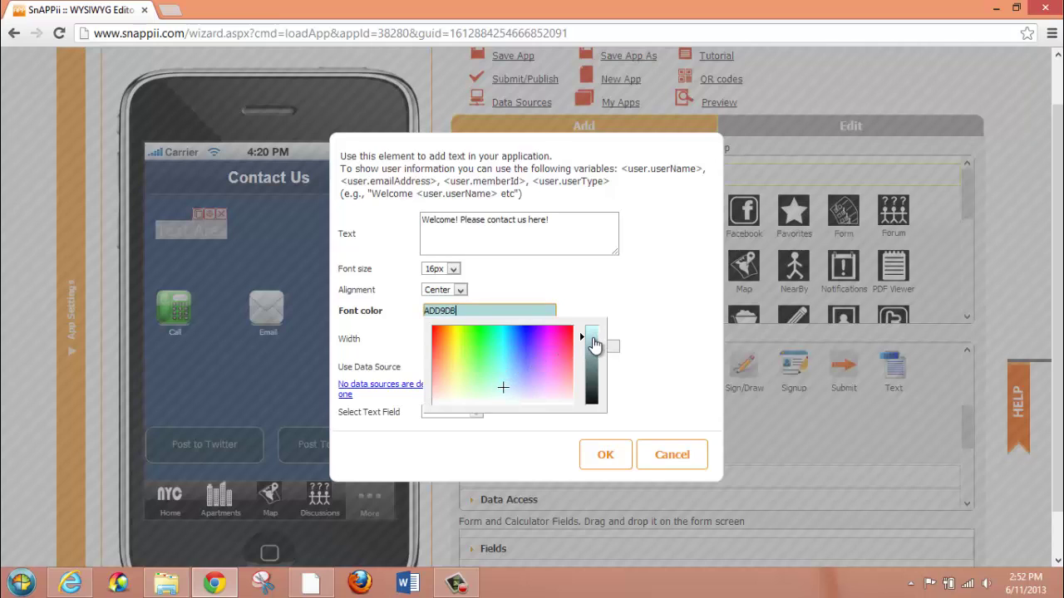
{"action": "left_click", "coordinate": [593, 344]}
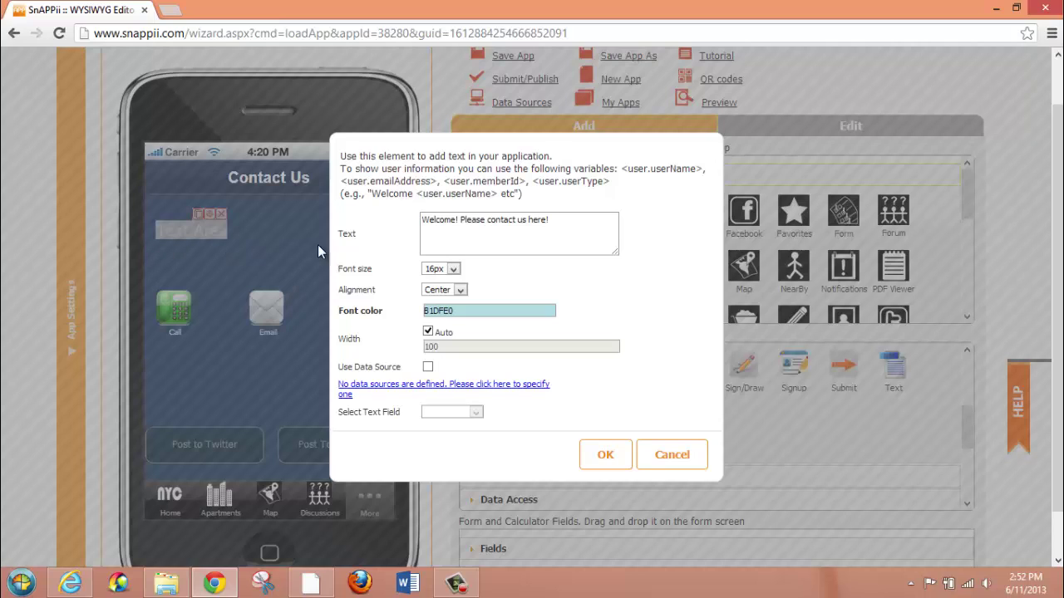
Step: Turn off the automatic width, set the text element's width to 300 and apply the settings
{"action": "left_click", "coordinate": [427, 333]}
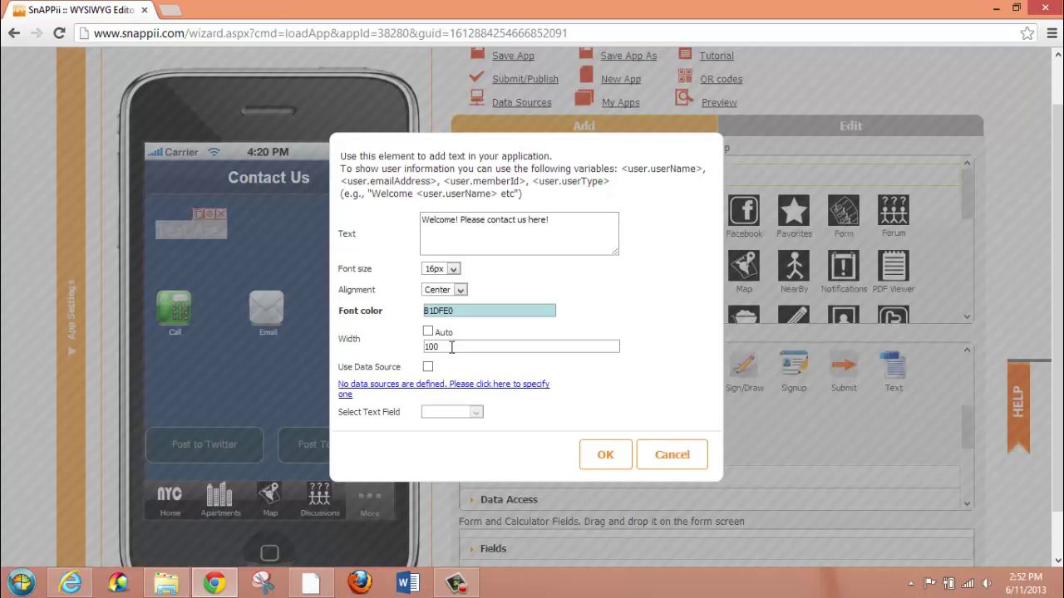
{"action": "double_click", "coordinate": [453, 347]}
{"action": "type", "text": "300"}
{"action": "left_click", "coordinate": [595, 454]}
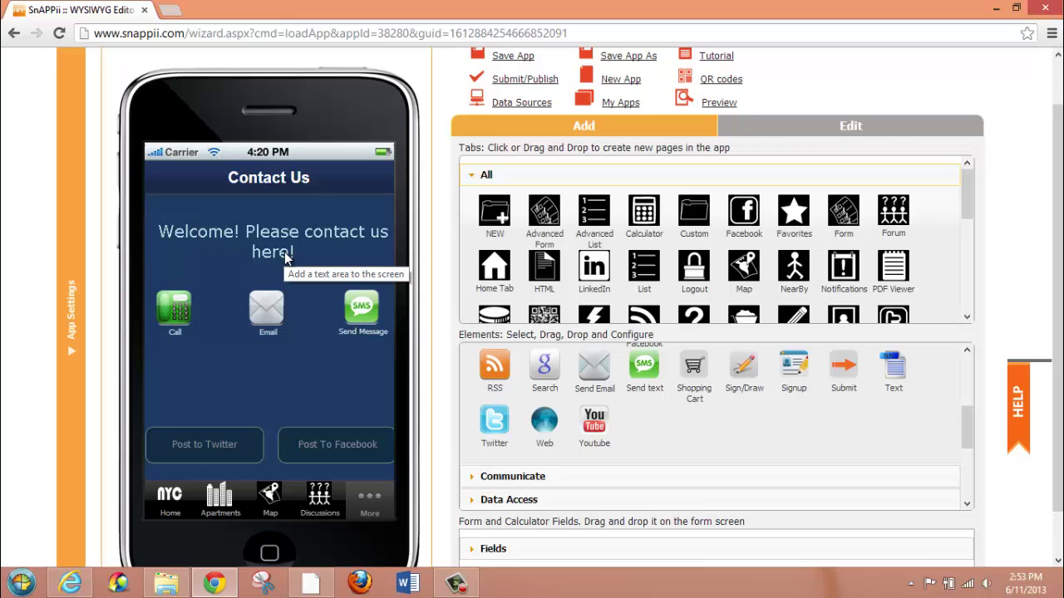
Step: Edit the welcome text so that a line break follows "Welcome!" and apply the change
{"action": "left_click", "coordinate": [273, 254]}
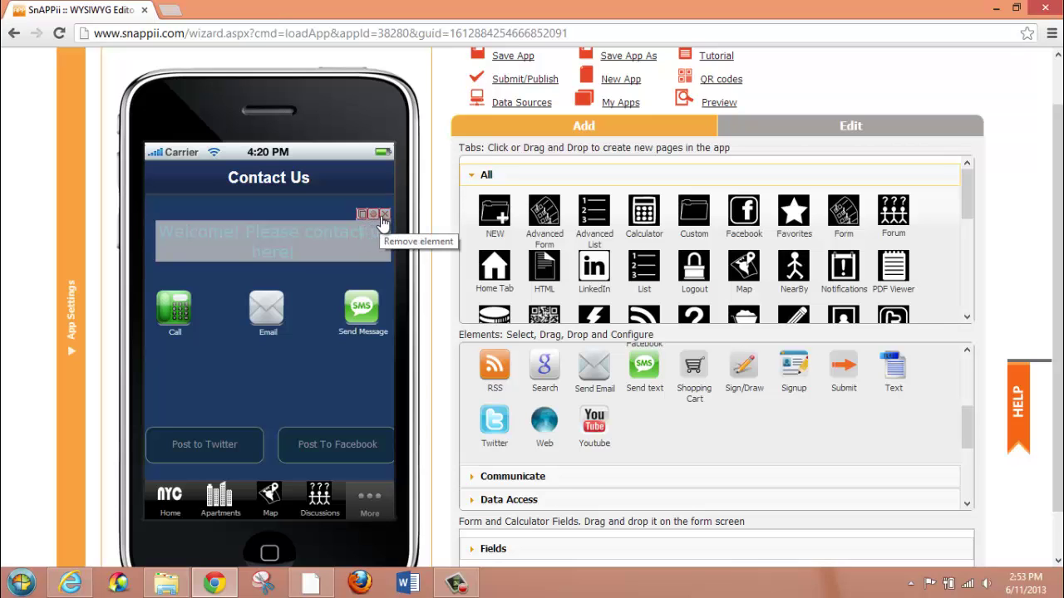
{"action": "left_click", "coordinate": [372, 215]}
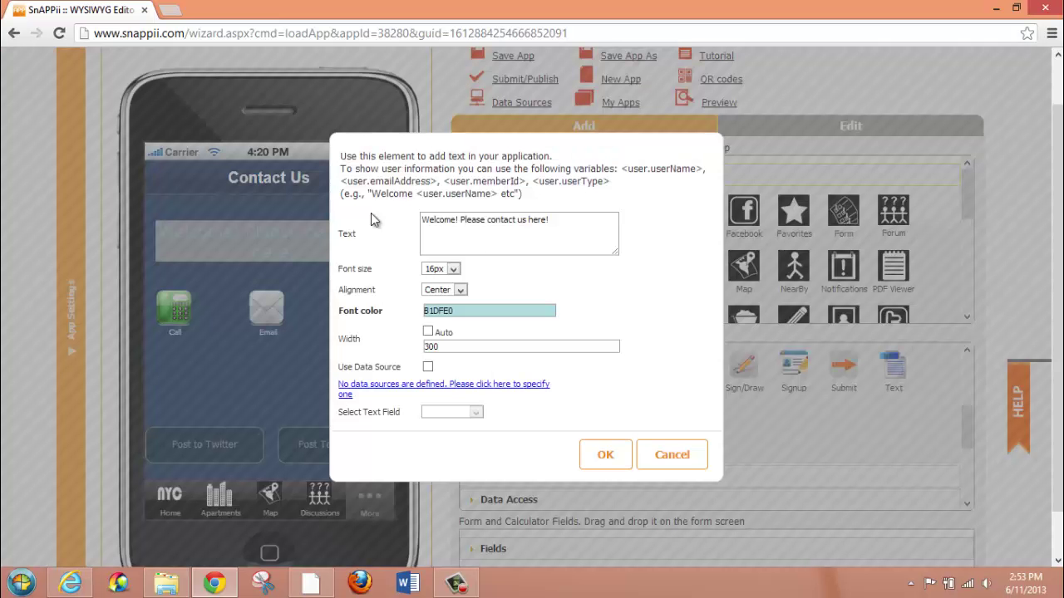
{"action": "left_click", "coordinate": [459, 221]}
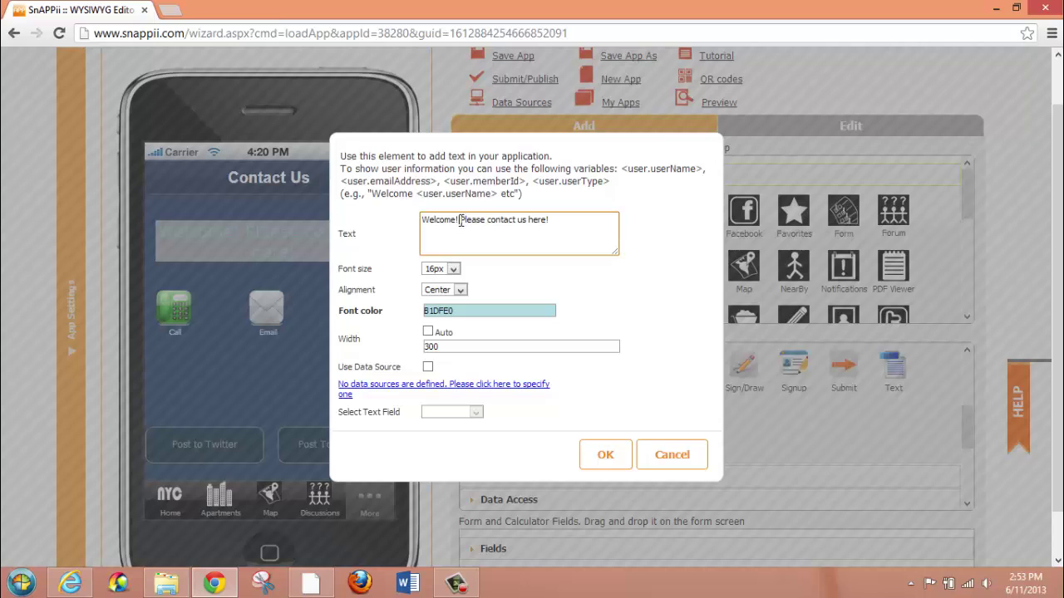
{"action": "key", "text": "Return"}
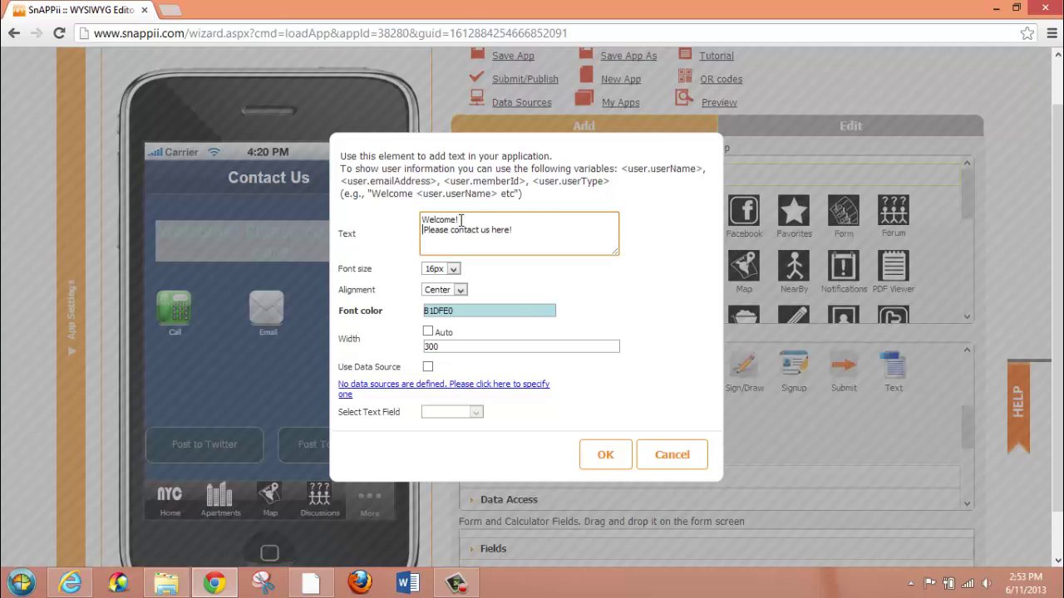
{"action": "left_click", "coordinate": [595, 457]}
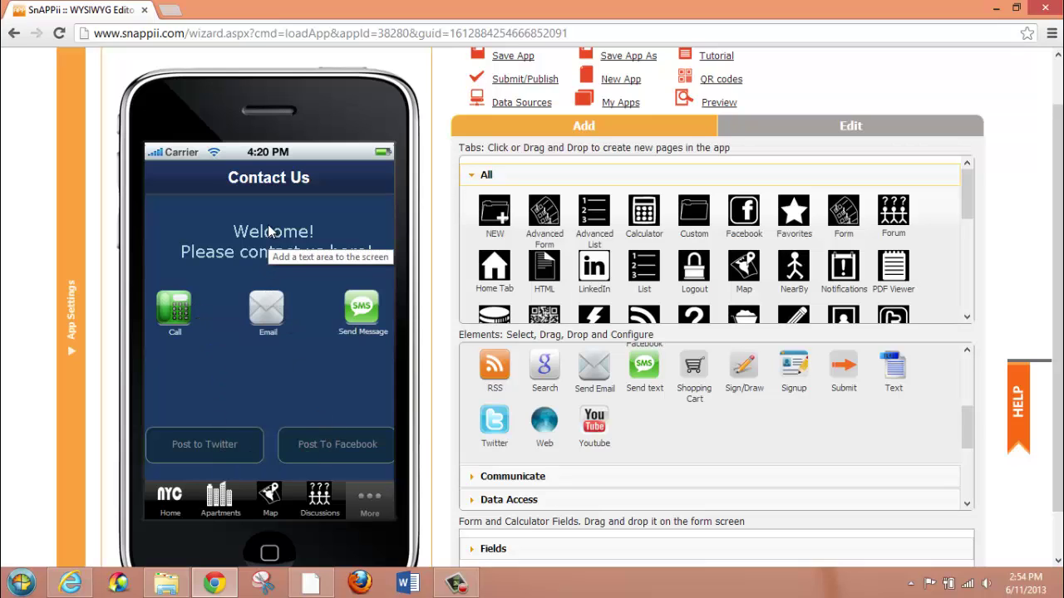
Step: Move the welcome text slightly up and to the left on the page and review its settings
{"action": "mouse_move", "coordinate": [269, 231]}
{"action": "left_mouse_down"}
{"action": "mouse_move", "coordinate": [263, 377]}
{"action": "mouse_move", "coordinate": [278, 216]}
{"action": "mouse_move", "coordinate": [271, 238]}
{"action": "left_mouse_up"}
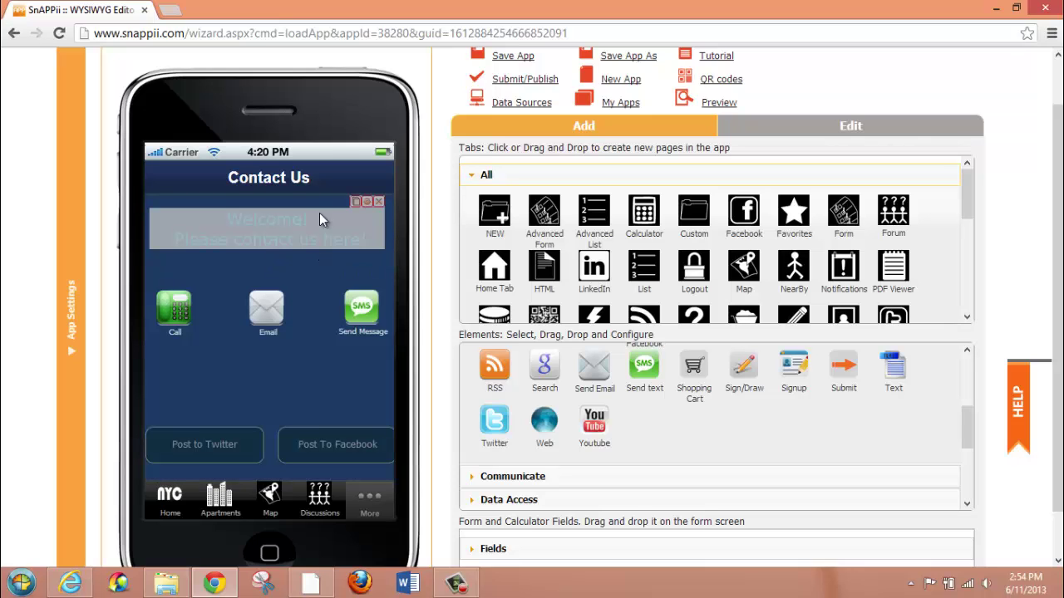
{"action": "left_click", "coordinate": [366, 203]}
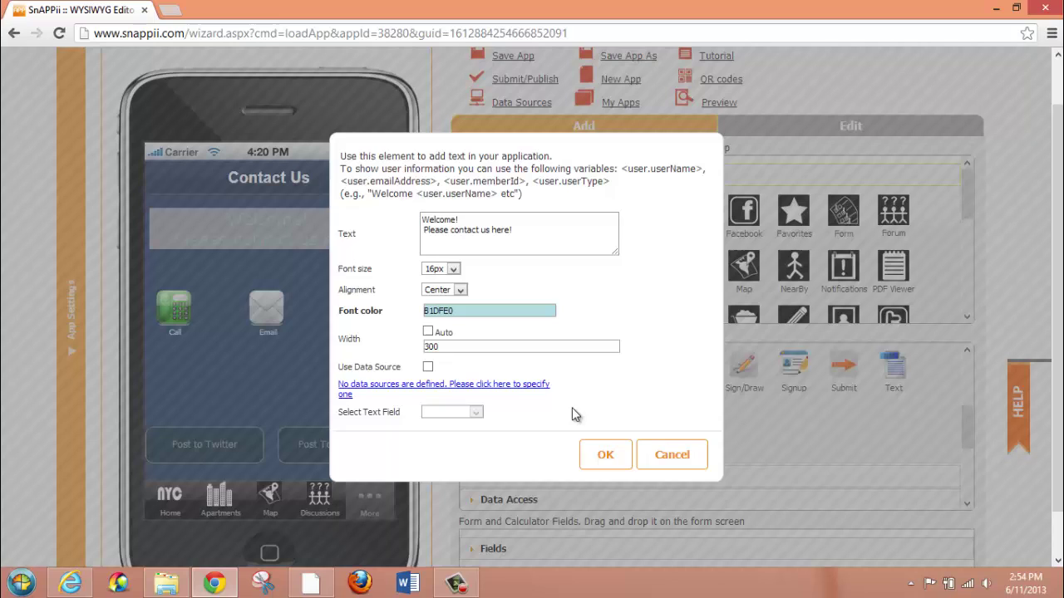
{"action": "left_click", "coordinate": [595, 451]}
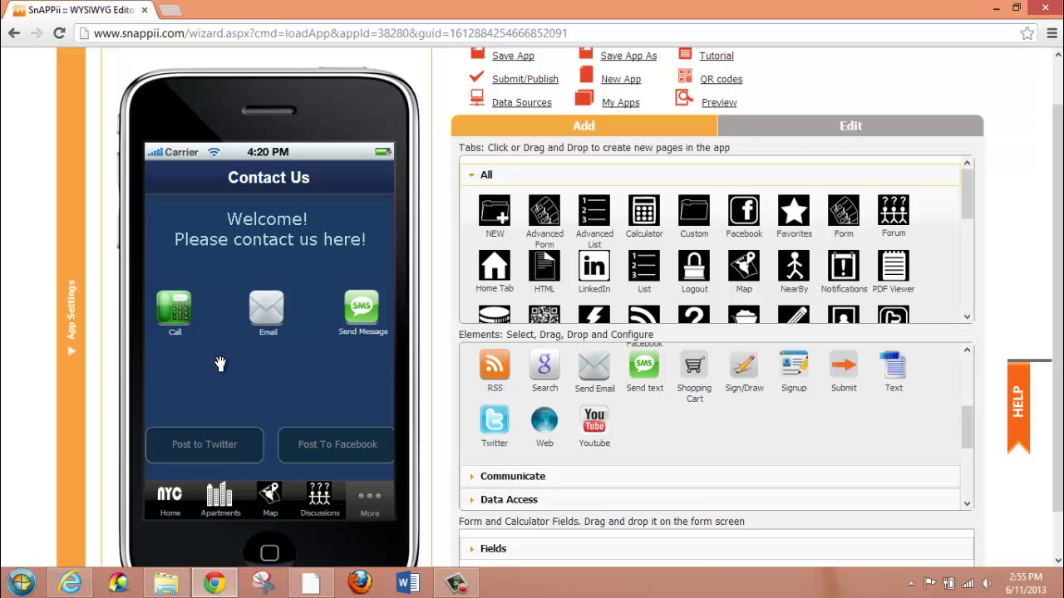
Step: Place an Image element on the Contact Us page below the Email icon
{"action": "scroll", "coordinate": [489, 376], "scroll_direction": "up", "scroll_amount": 5}
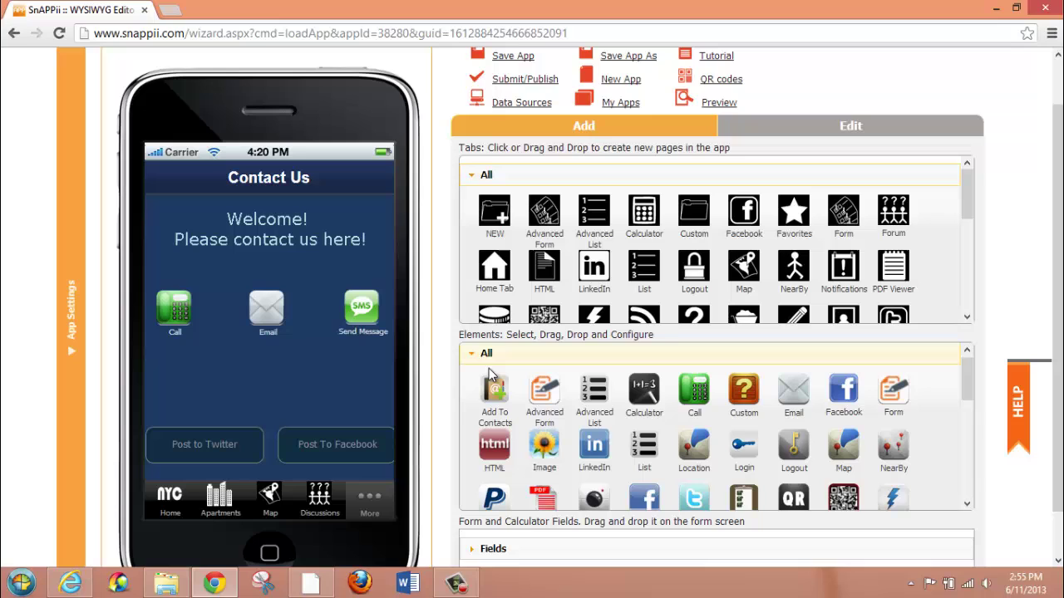
{"action": "left_click", "coordinate": [264, 584]}
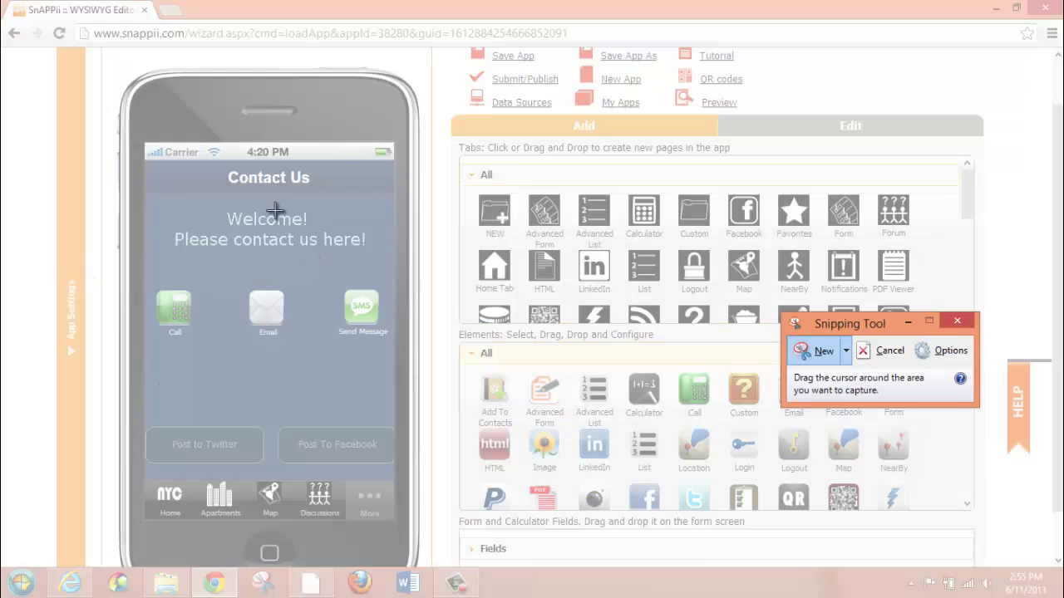
{"action": "left_click", "coordinate": [957, 321]}
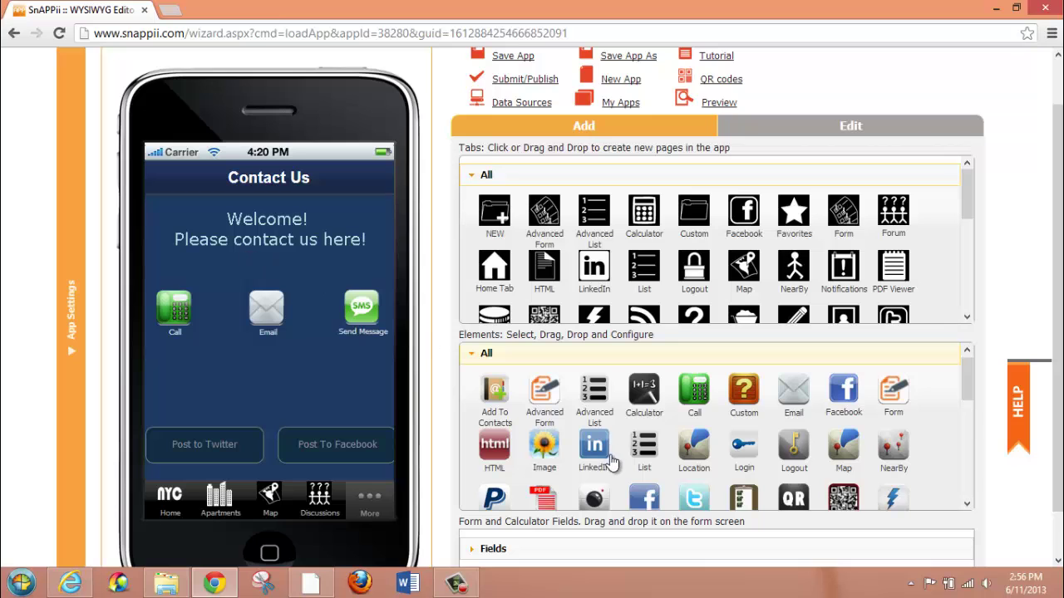
{"action": "left_click_drag", "start_coordinate": [544, 446], "coordinate": [260, 373]}
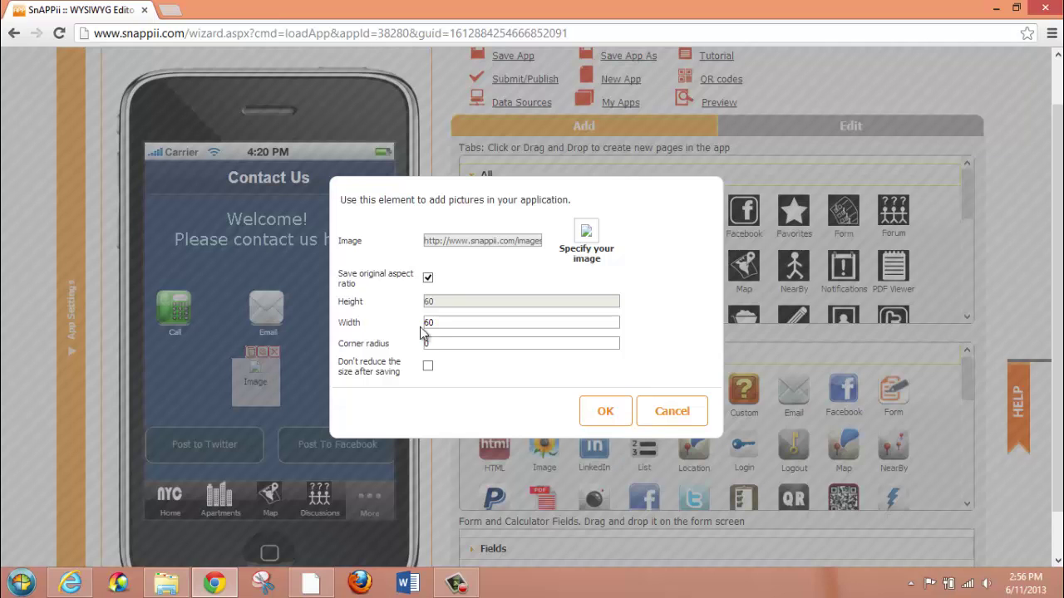
Step: Upload the red welcome-letter banner from folder A in Documents and use it as the element's image
{"action": "left_click", "coordinate": [592, 243]}
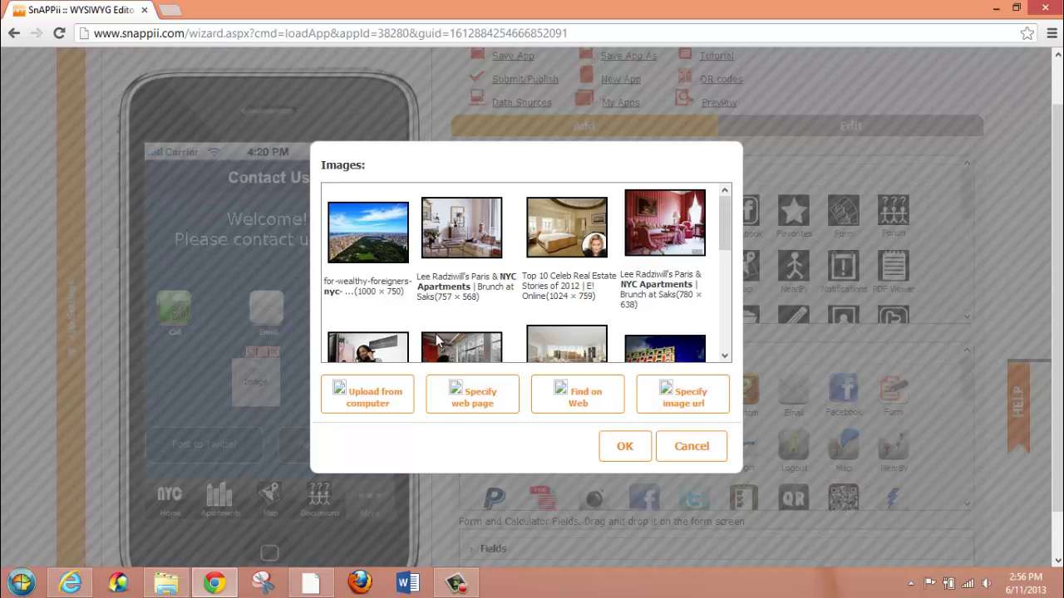
{"action": "left_click", "coordinate": [391, 395]}
{"action": "left_click", "coordinate": [43, 210]}
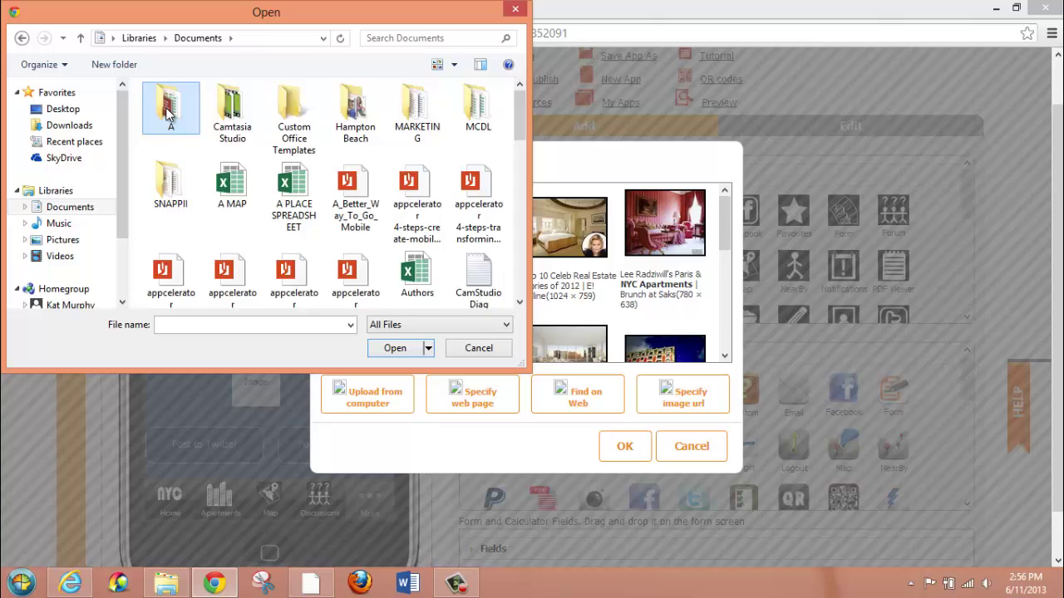
{"action": "double_click", "coordinate": [162, 107]}
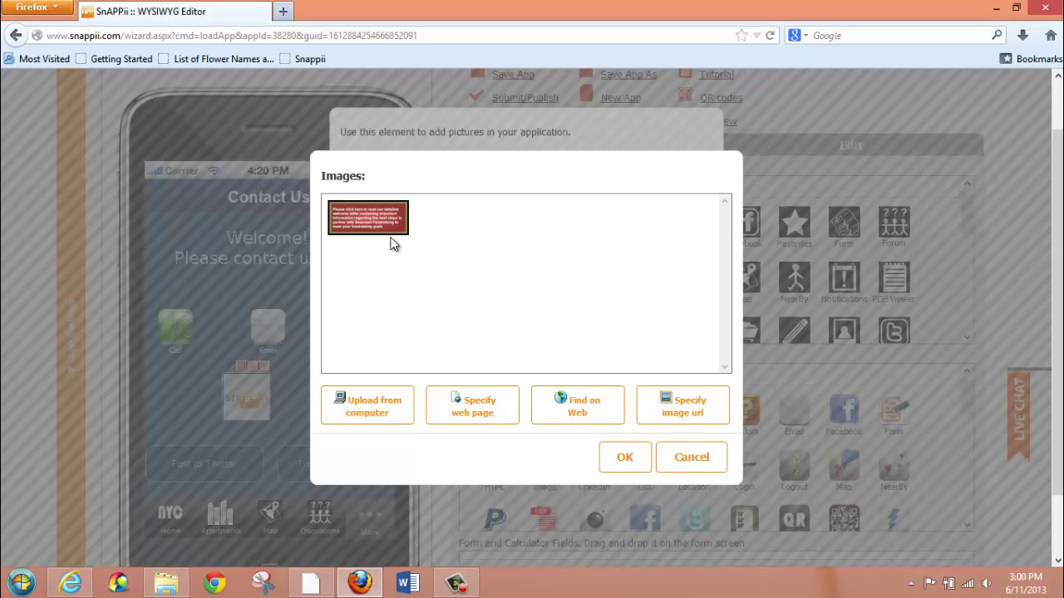
{"action": "left_click", "coordinate": [627, 459]}
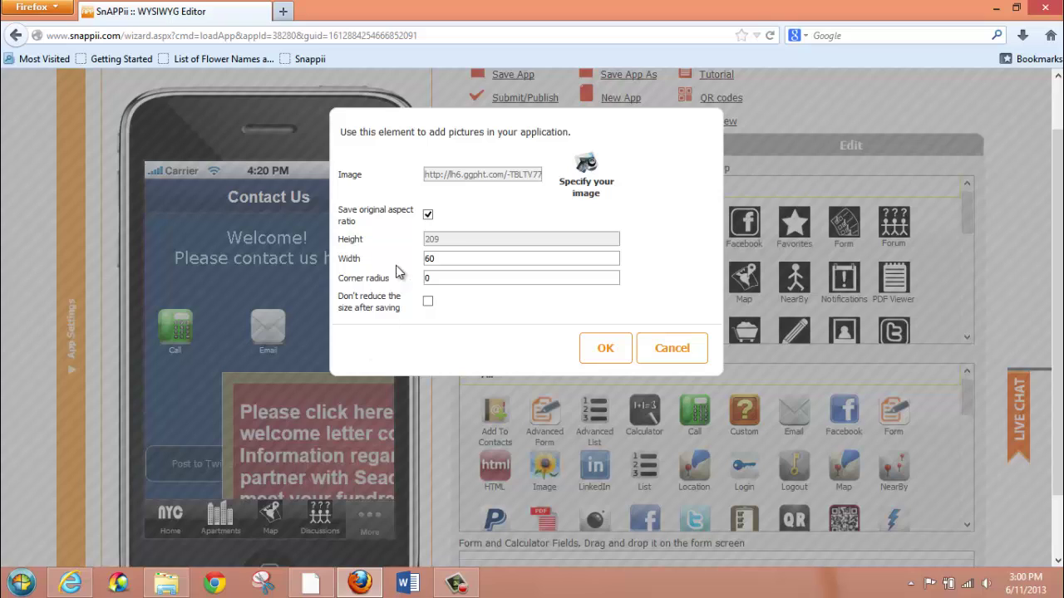
Step: Turn off the original aspect ratio and size the banner image to height 150 and width 320
{"action": "left_click", "coordinate": [427, 214]}
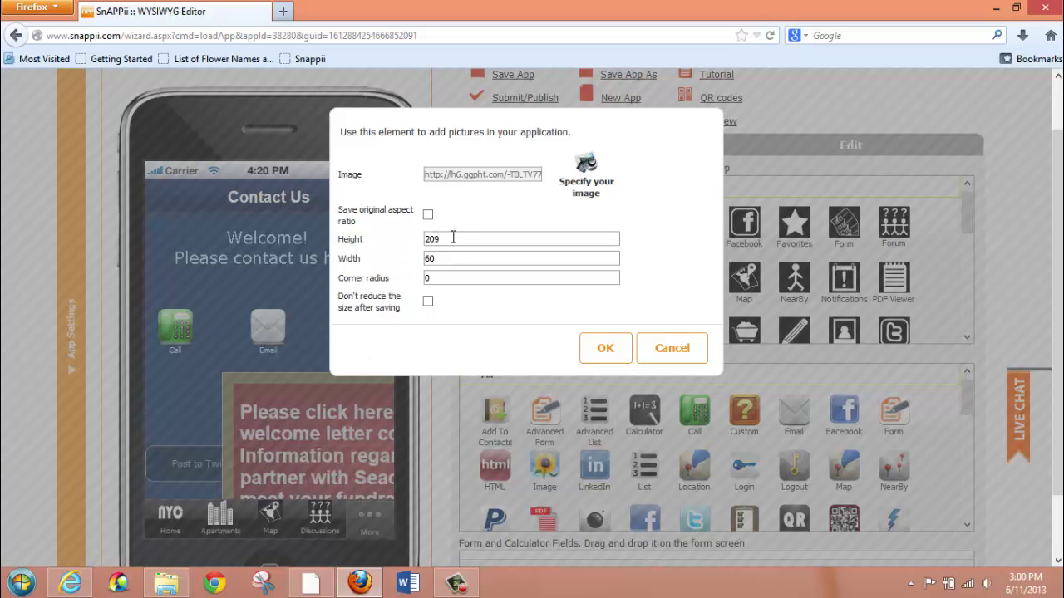
{"action": "left_click_drag", "start_coordinate": [453, 237], "coordinate": [337, 239]}
{"action": "type", "text": "150"}
{"action": "left_click_drag", "start_coordinate": [449, 257], "coordinate": [319, 259]}
{"action": "type", "text": "320"}
{"action": "left_click", "coordinate": [607, 348]}
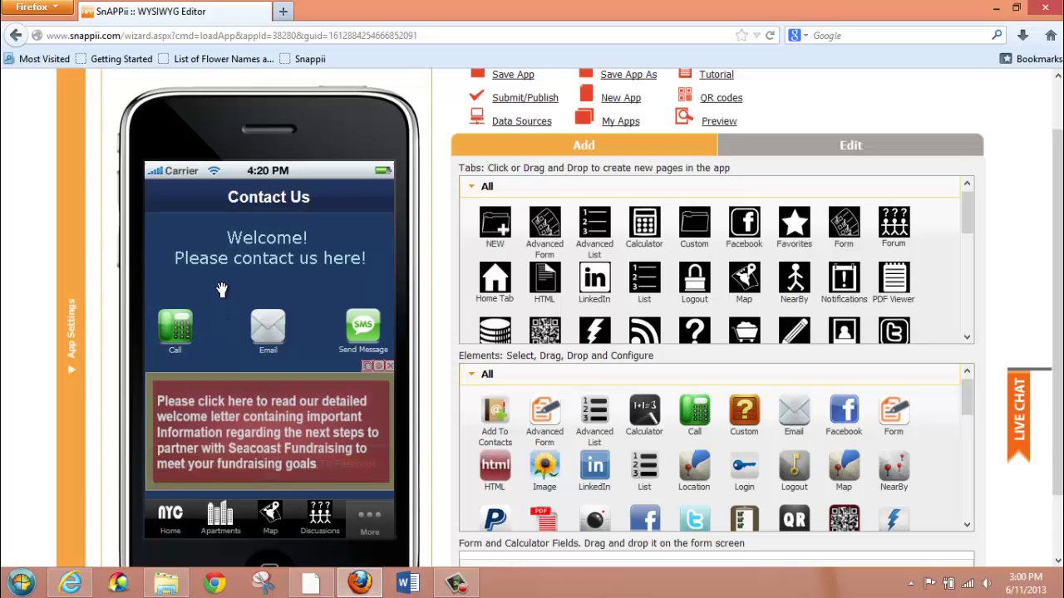
Step: Move the welcome text and the Call, Email and Send Message icons higher on the Contact Us page
{"action": "left_click", "coordinate": [221, 247]}
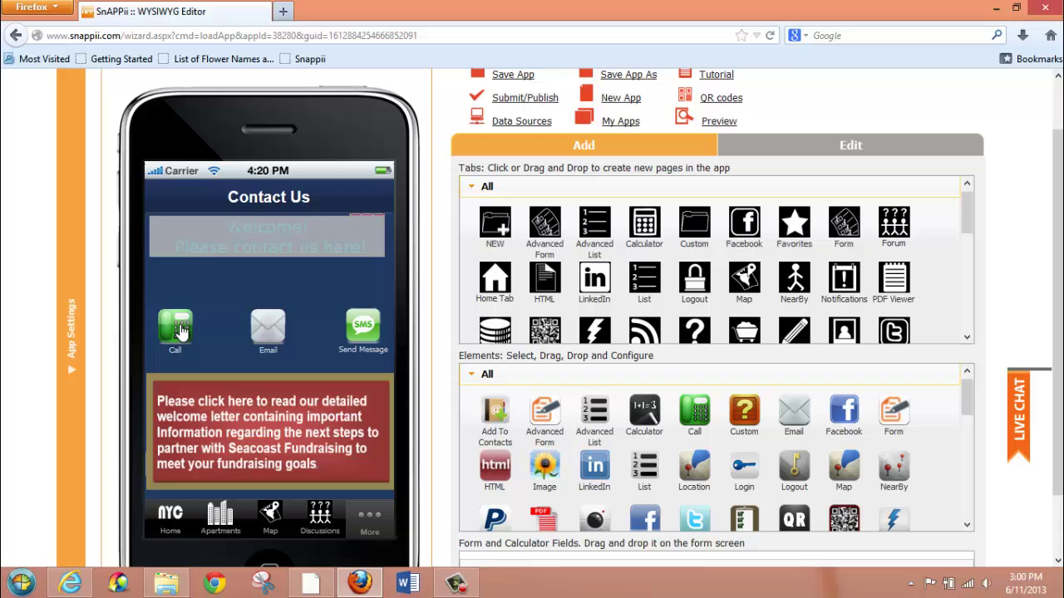
{"action": "left_click_drag", "start_coordinate": [177, 330], "coordinate": [178, 292]}
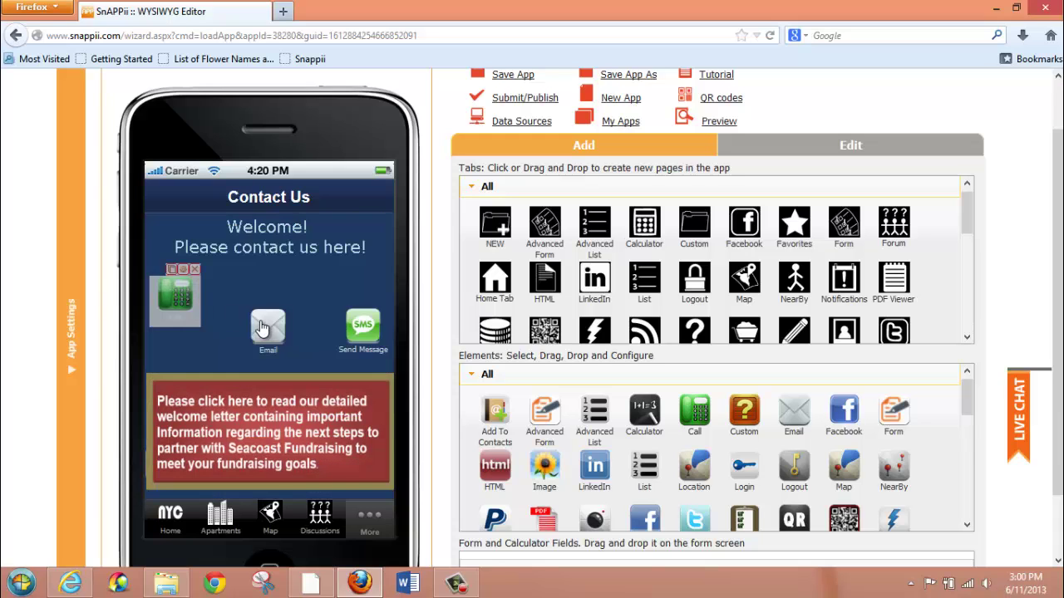
{"action": "left_click_drag", "start_coordinate": [268, 328], "coordinate": [257, 286]}
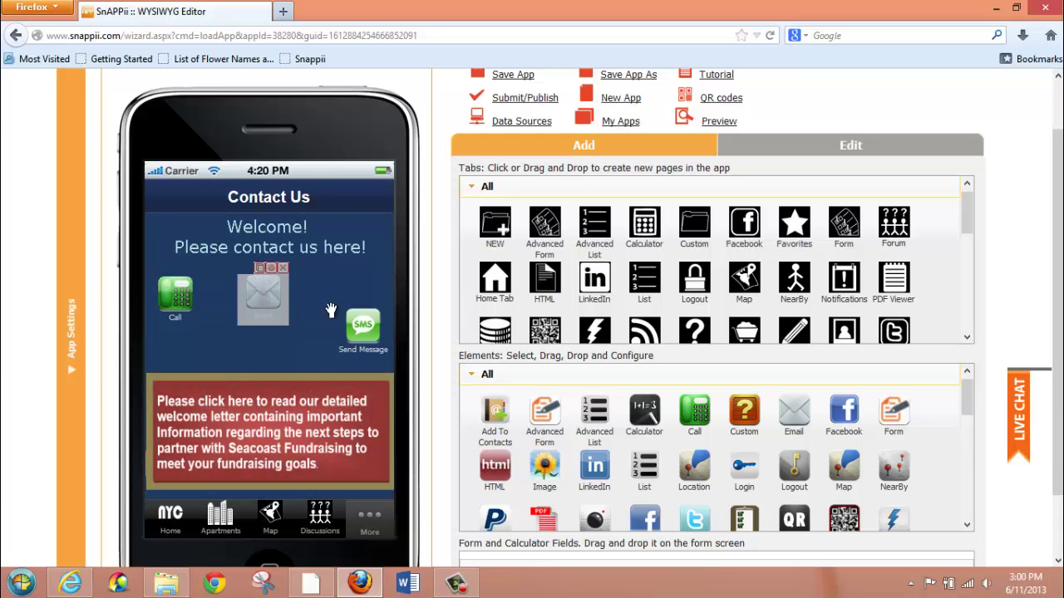
{"action": "left_click_drag", "start_coordinate": [361, 324], "coordinate": [361, 291]}
Step: Move the red banner up directly beneath the contact icons and shift the Post to Twitter and Post To Facebook buttons slightly down
{"action": "left_click_drag", "start_coordinate": [282, 397], "coordinate": [325, 362]}
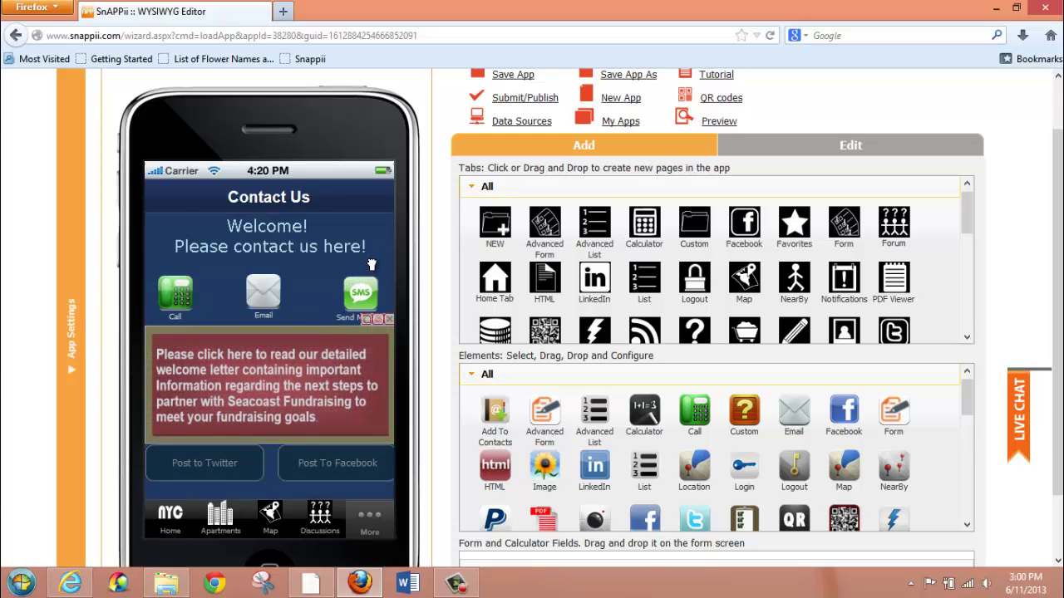
{"action": "left_click_drag", "start_coordinate": [241, 465], "coordinate": [240, 471]}
{"action": "left_click_drag", "start_coordinate": [314, 471], "coordinate": [315, 480]}
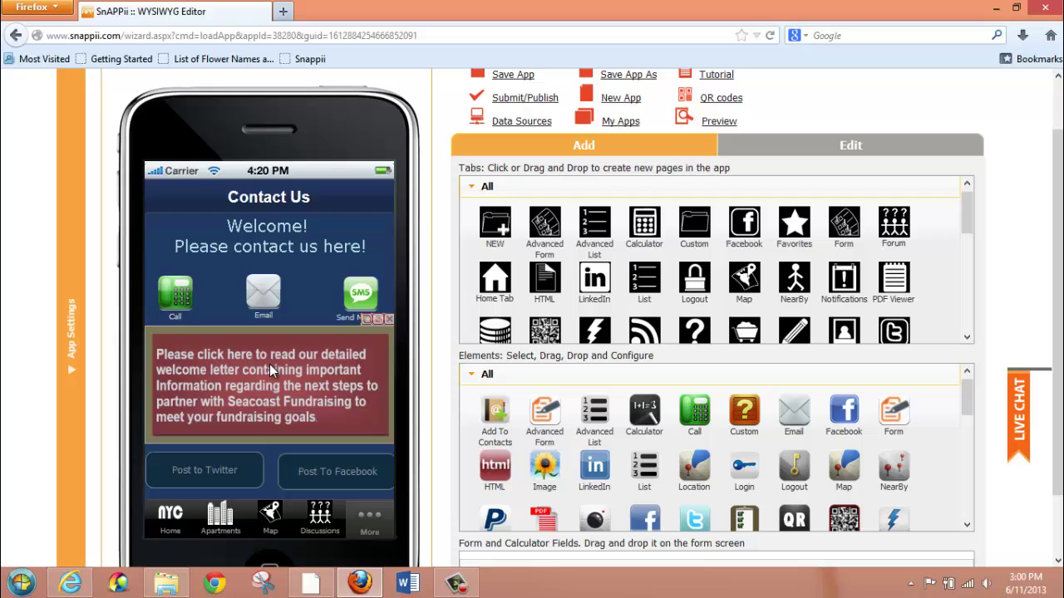
{"action": "left_click", "coordinate": [297, 241]}
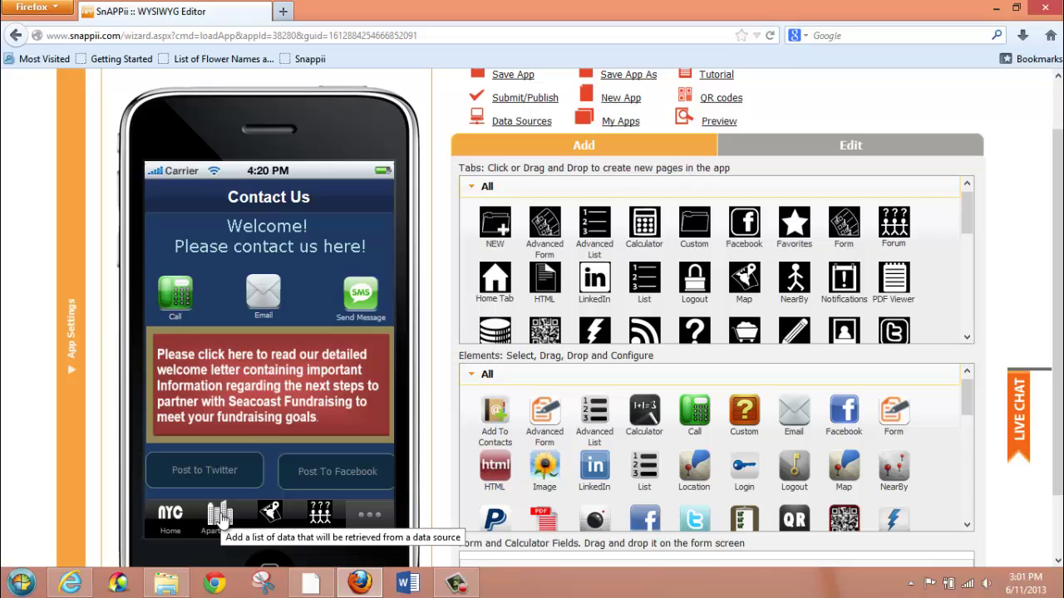
Step: Go to the Apartments page and open the Detail View of the nested available-apartments list
{"action": "left_click", "coordinate": [220, 515]}
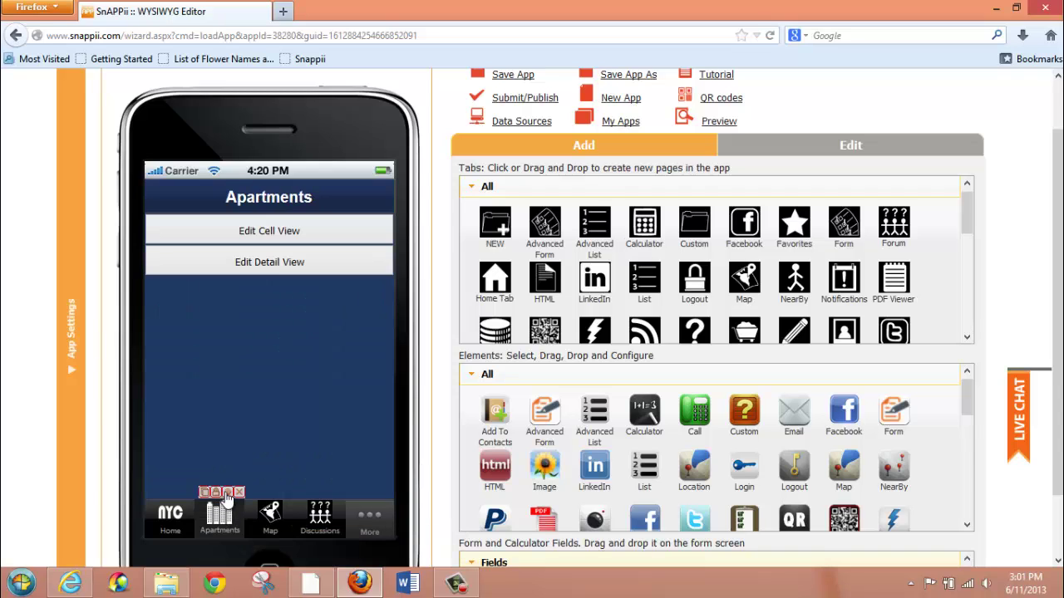
{"action": "left_click", "coordinate": [239, 264]}
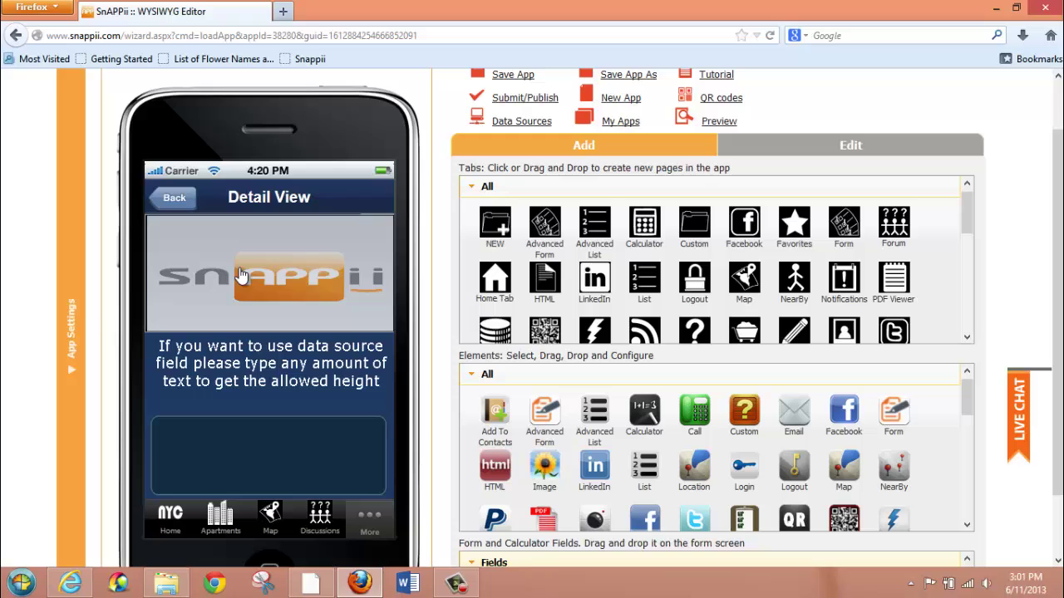
{"action": "left_click", "coordinate": [257, 450]}
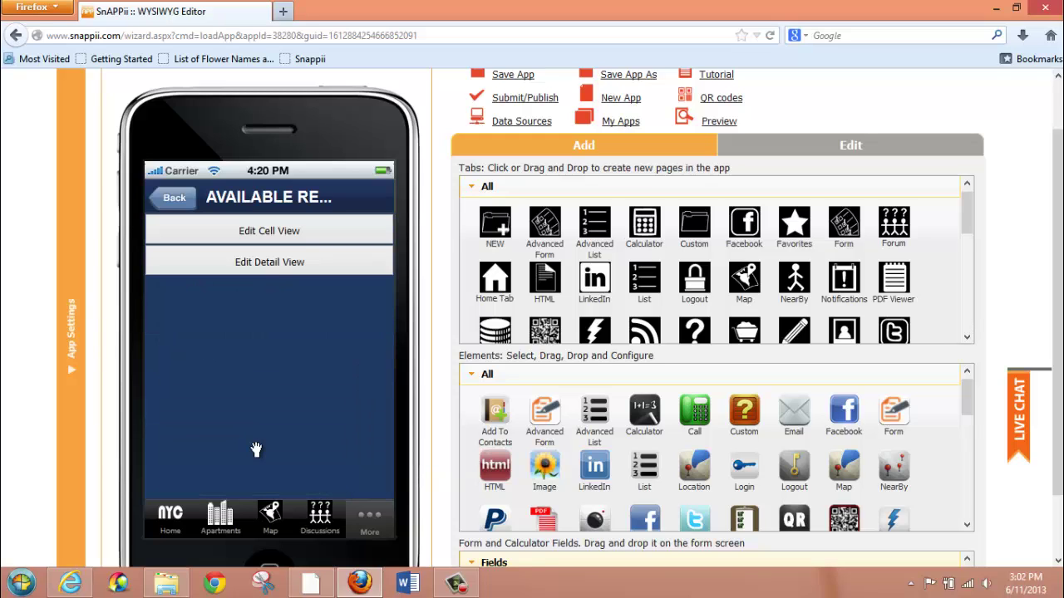
{"action": "left_click", "coordinate": [275, 267]}
{"action": "left_click", "coordinate": [275, 267]}
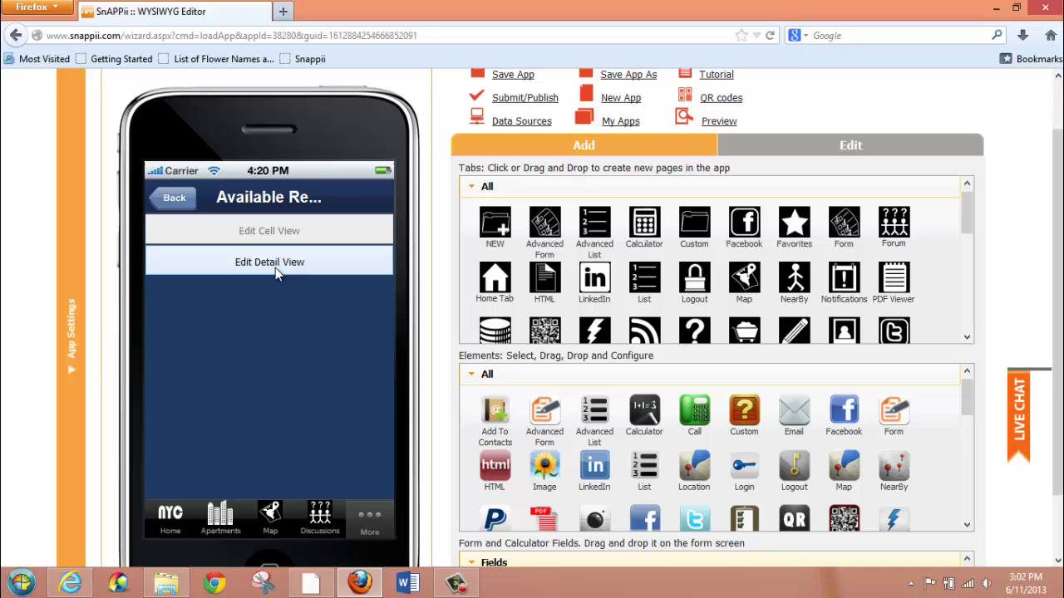
{"action": "left_click", "coordinate": [275, 267]}
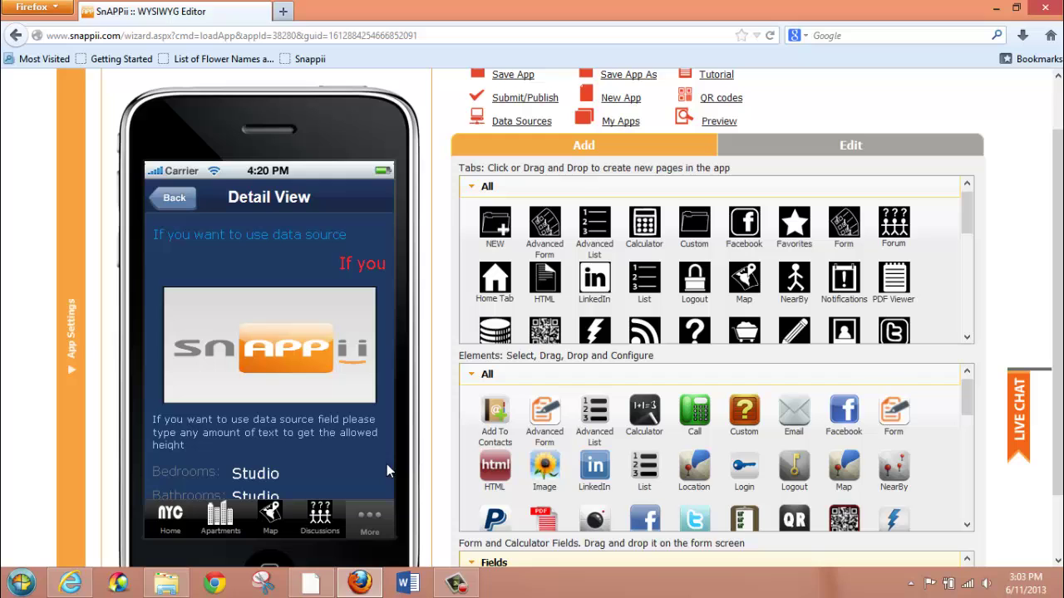
Step: Review the fields of the Property Details data source and close the data source manager
{"action": "left_click_drag", "start_coordinate": [1061, 341], "coordinate": [1061, 387]}
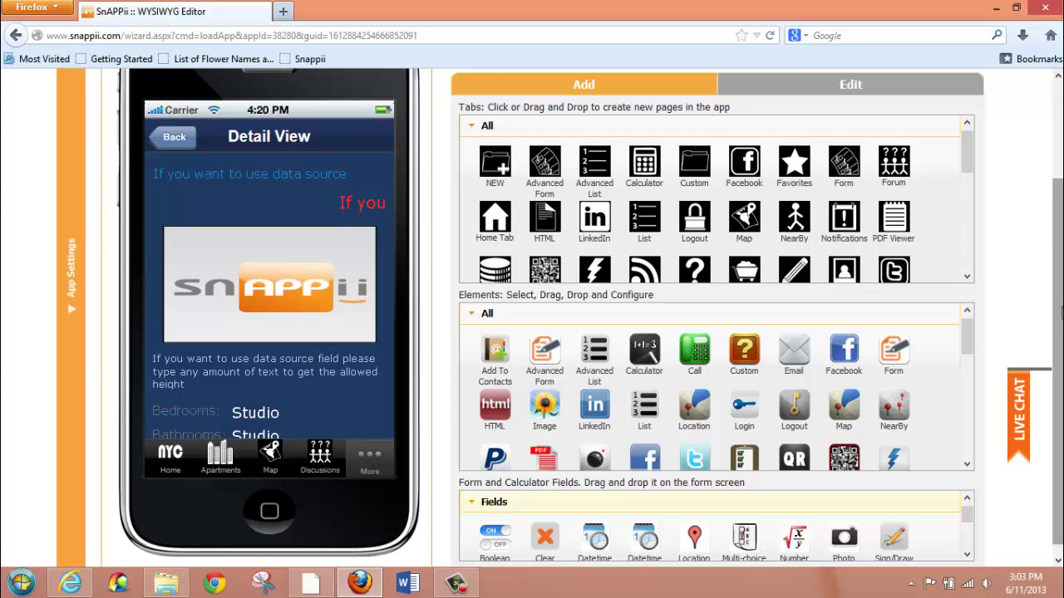
{"action": "left_click_drag", "start_coordinate": [1060, 314], "coordinate": [1060, 180]}
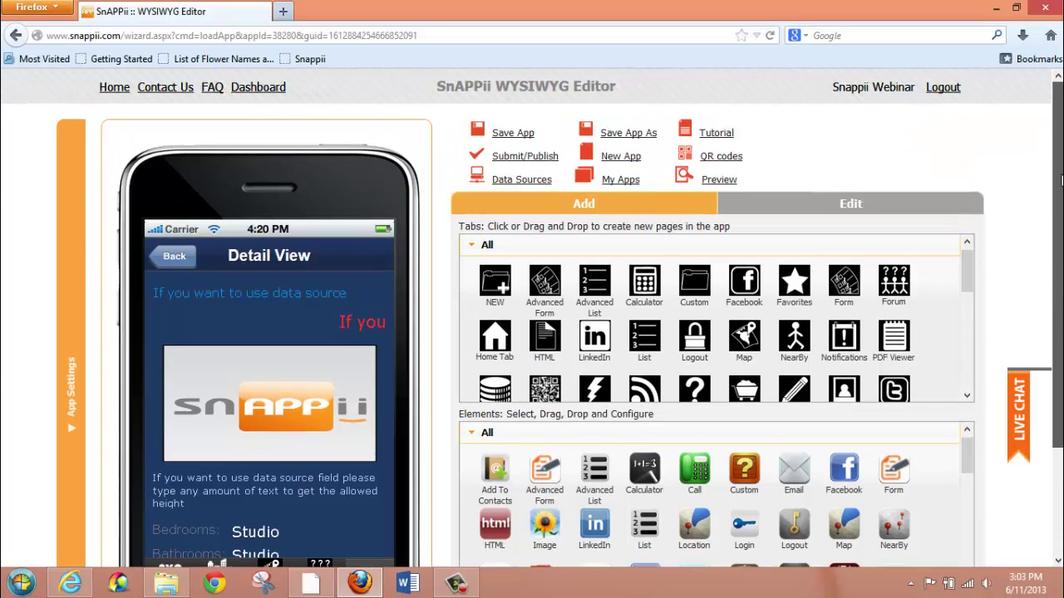
{"action": "left_click", "coordinate": [521, 180]}
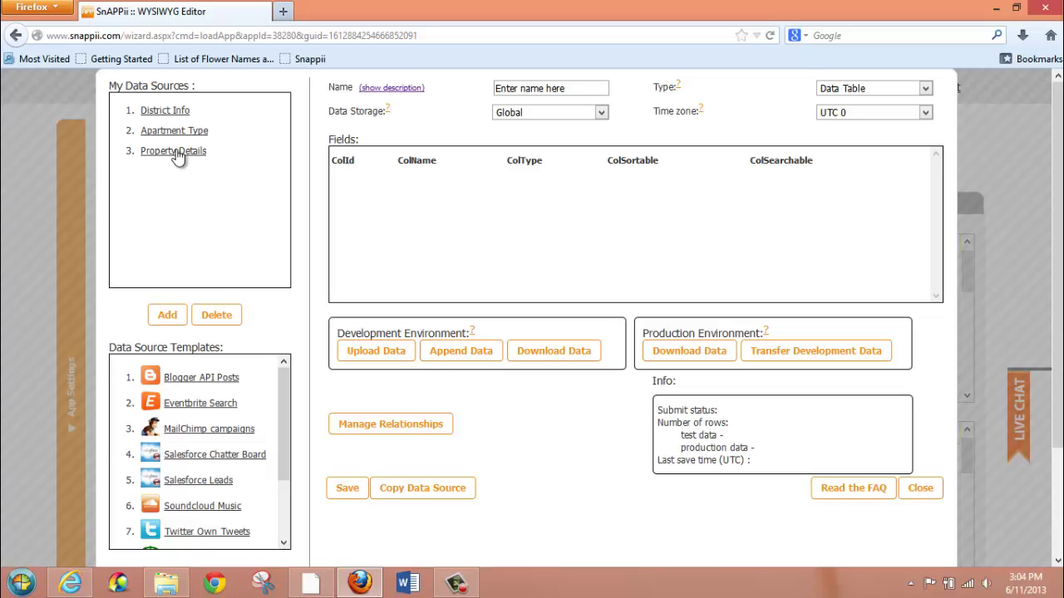
{"action": "left_click", "coordinate": [177, 153]}
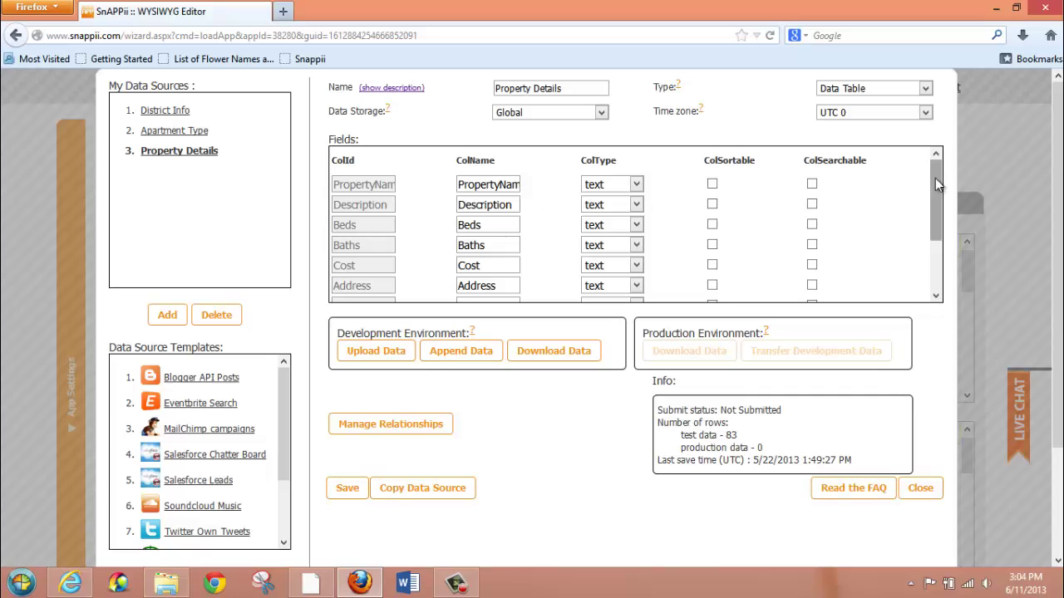
{"action": "mouse_move", "coordinate": [937, 177]}
{"action": "left_mouse_down"}
{"action": "mouse_move", "coordinate": [938, 216]}
{"action": "mouse_move", "coordinate": [938, 166]}
{"action": "left_mouse_up"}
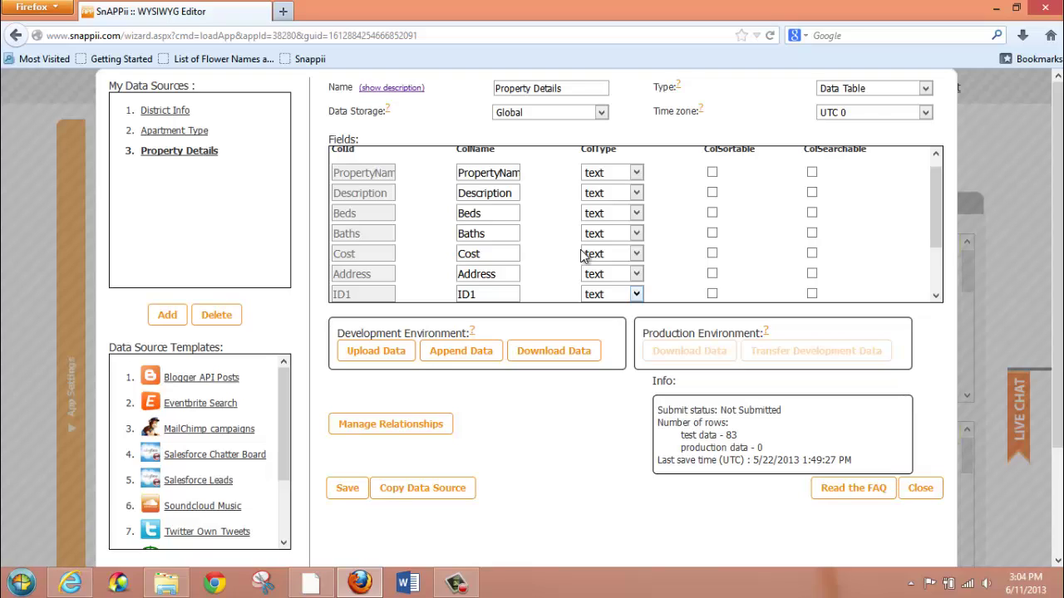
{"action": "left_click", "coordinate": [920, 489]}
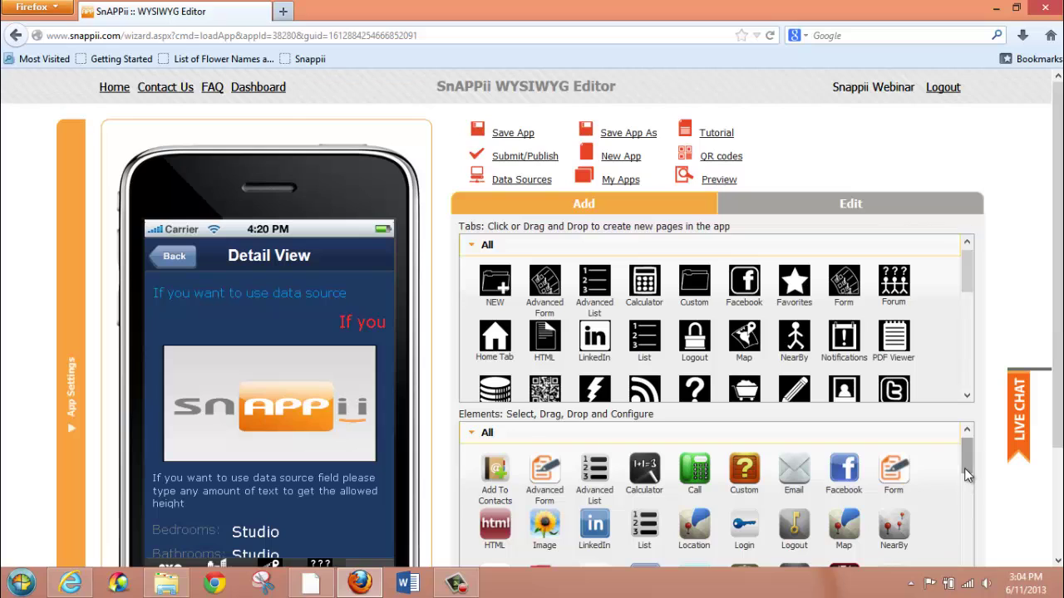
Step: Open the settings of the blue text element on the Detail View and examine its text, font size, alignment and font color options
{"action": "left_click_drag", "start_coordinate": [964, 468], "coordinate": [966, 531]}
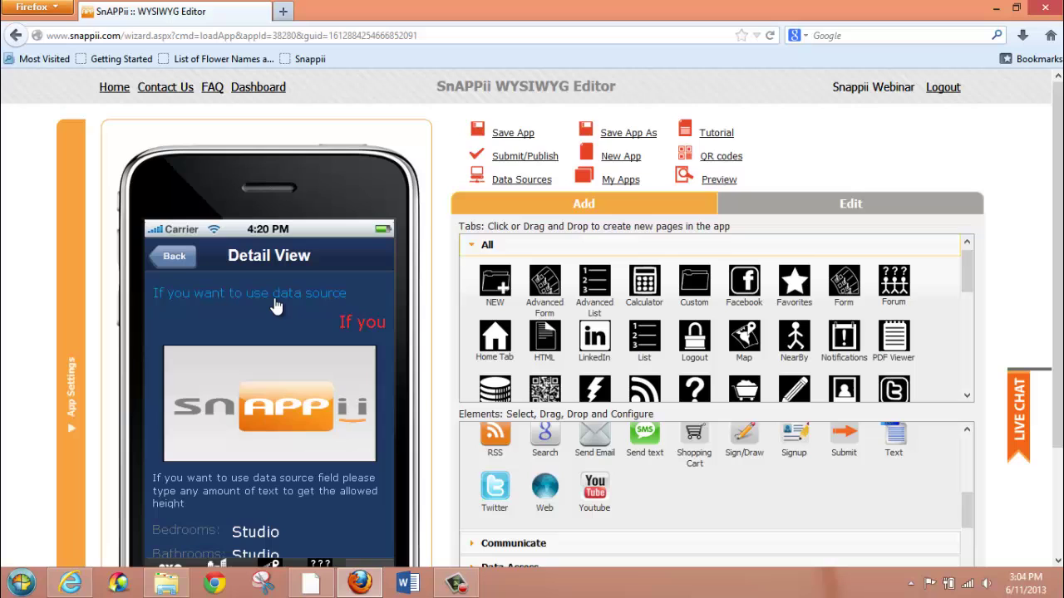
{"action": "left_click", "coordinate": [317, 296]}
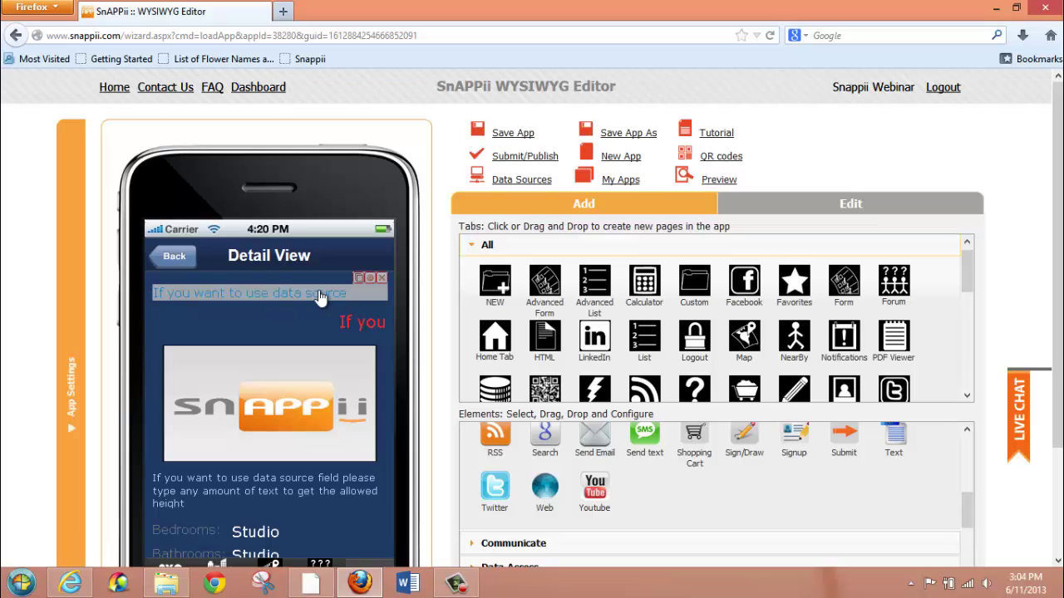
{"action": "left_click", "coordinate": [371, 281]}
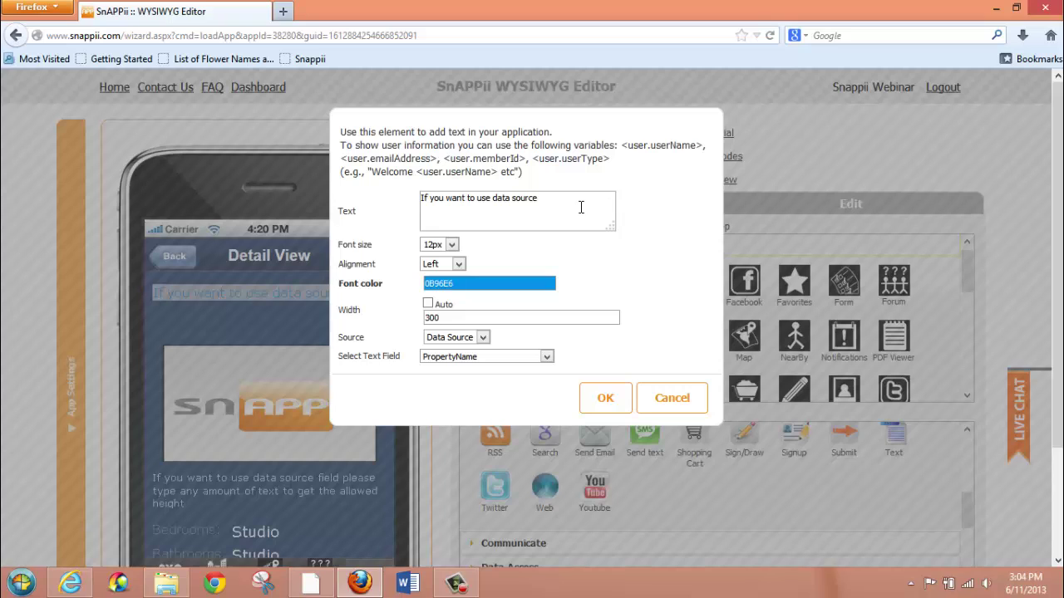
{"action": "left_click_drag", "start_coordinate": [570, 198], "coordinate": [409, 197]}
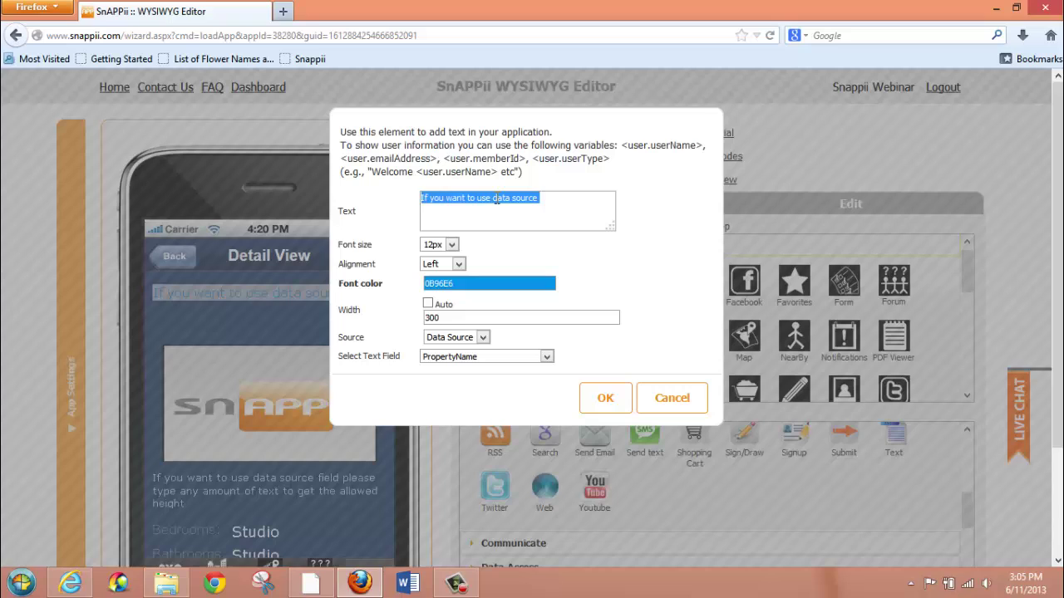
{"action": "left_click", "coordinate": [550, 199]}
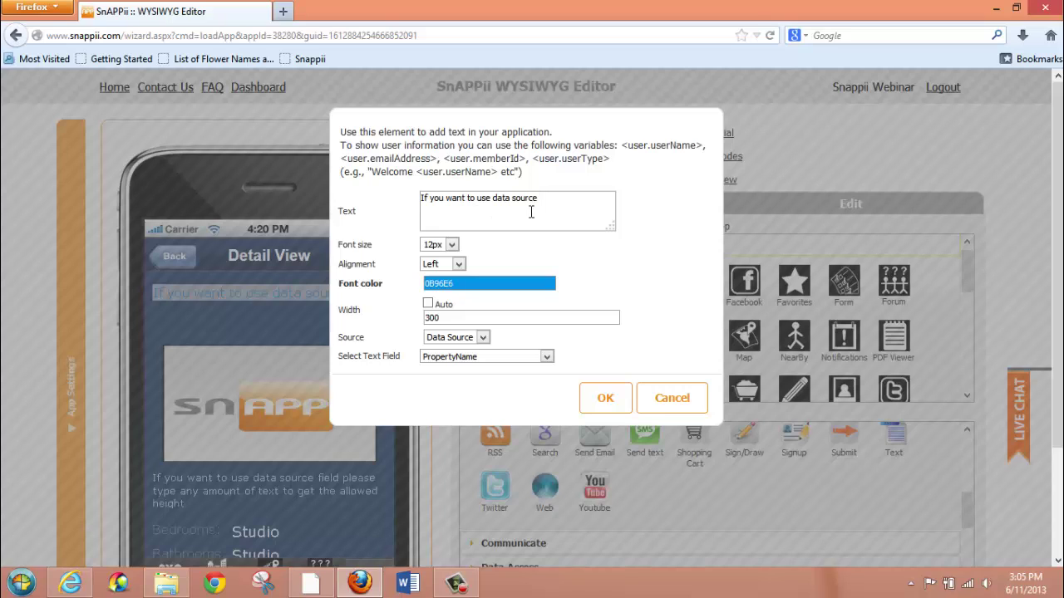
{"action": "left_click", "coordinate": [452, 244]}
{"action": "left_click", "coordinate": [453, 246]}
{"action": "left_click", "coordinate": [458, 263]}
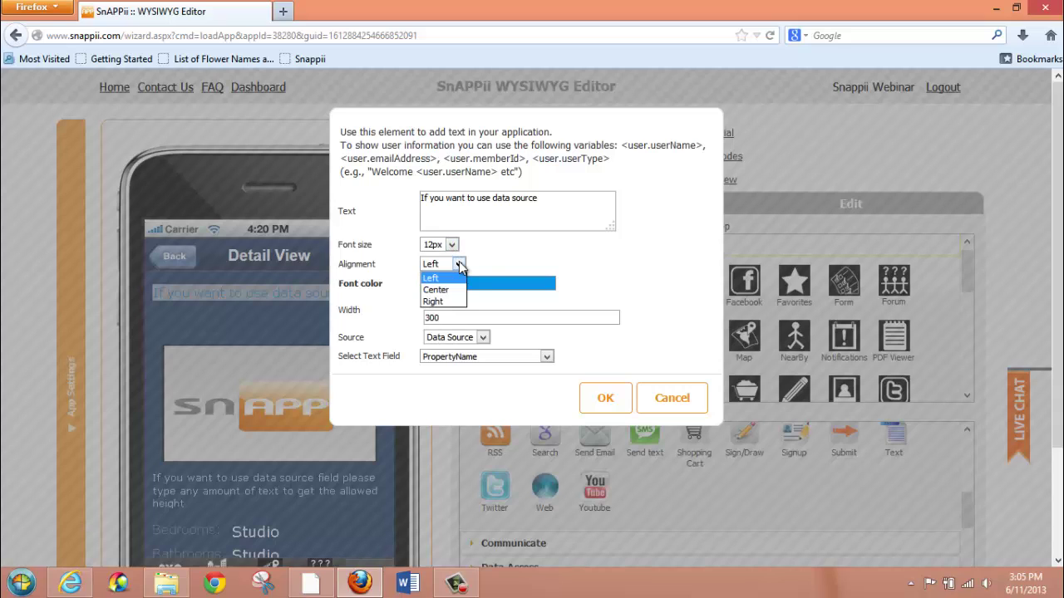
{"action": "left_click", "coordinate": [458, 262]}
{"action": "left_click", "coordinate": [463, 282]}
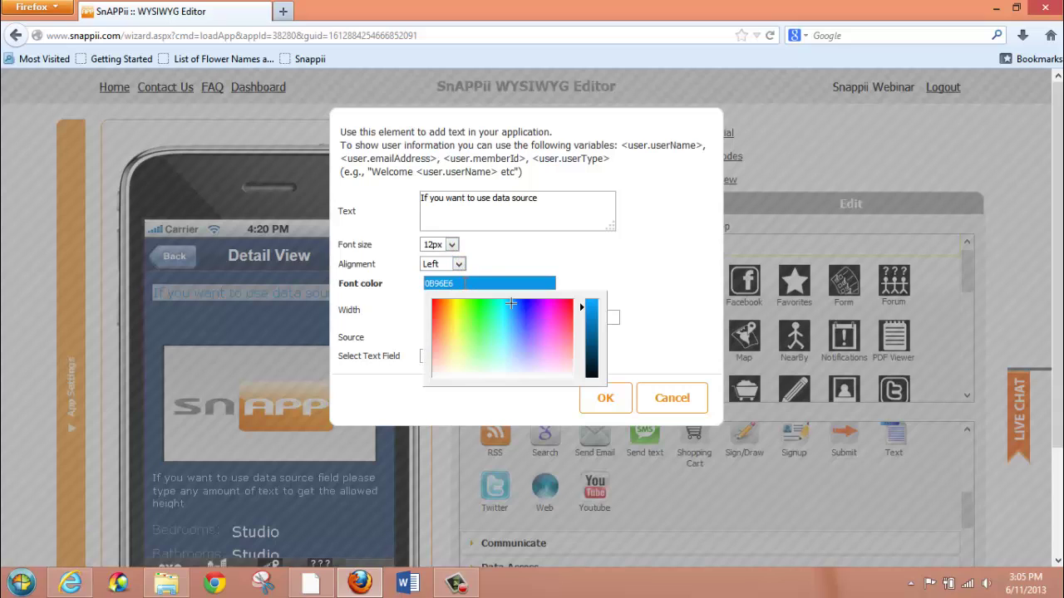
{"action": "left_click", "coordinate": [407, 301]}
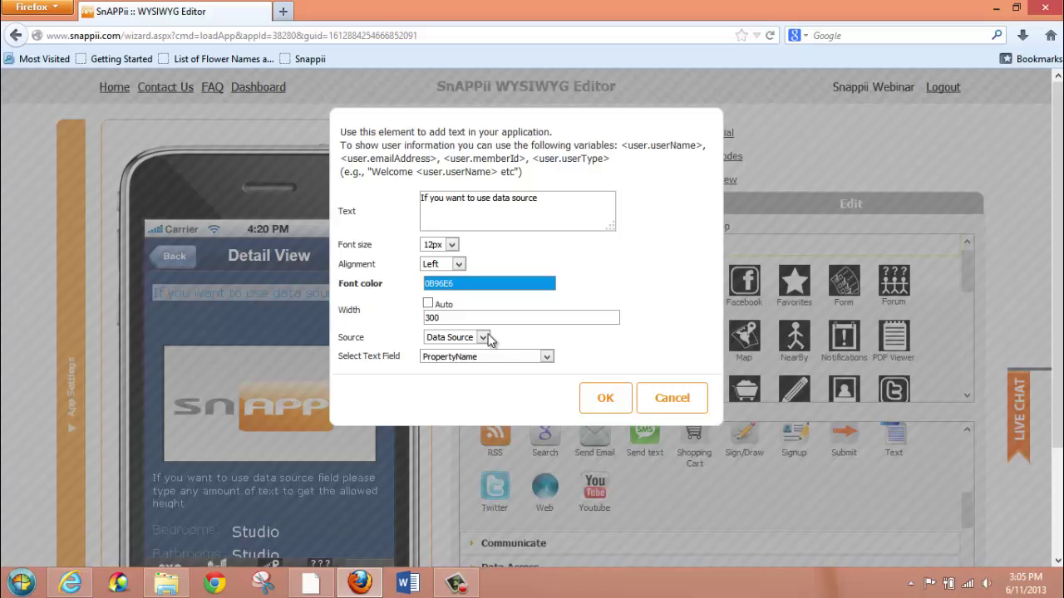
Step: Set the blue text element's source to Data Source and its text field to PropertyName, and accept the settings
{"action": "left_click", "coordinate": [483, 337]}
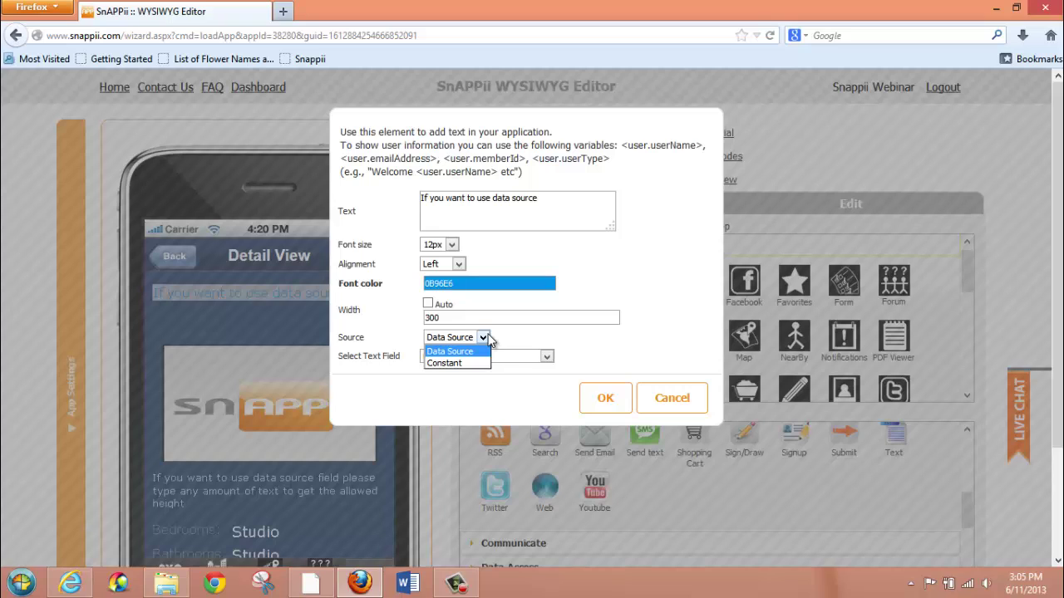
{"action": "left_click", "coordinate": [450, 352]}
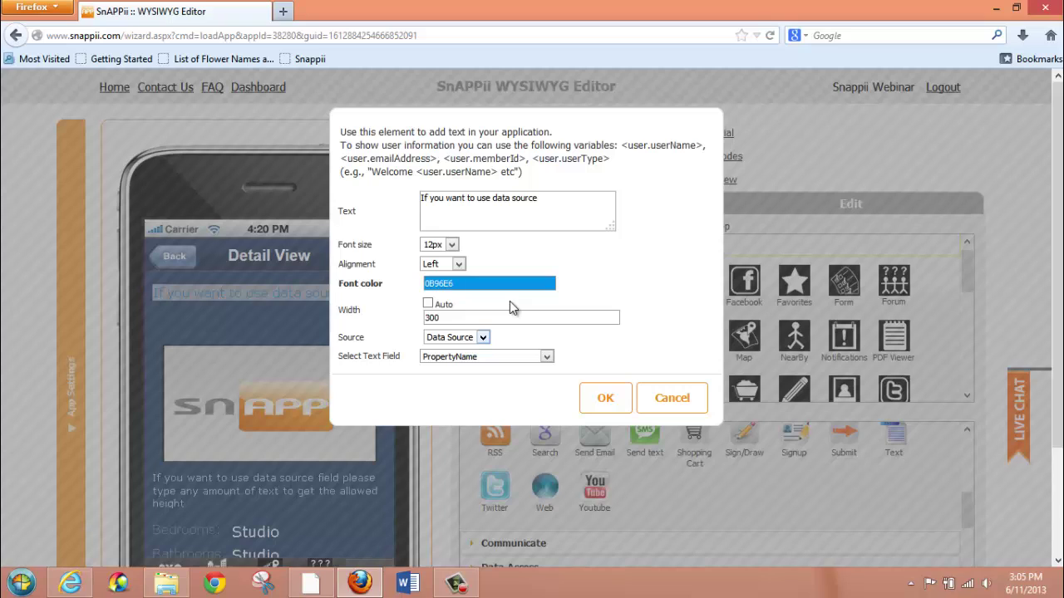
{"action": "left_click", "coordinate": [547, 355]}
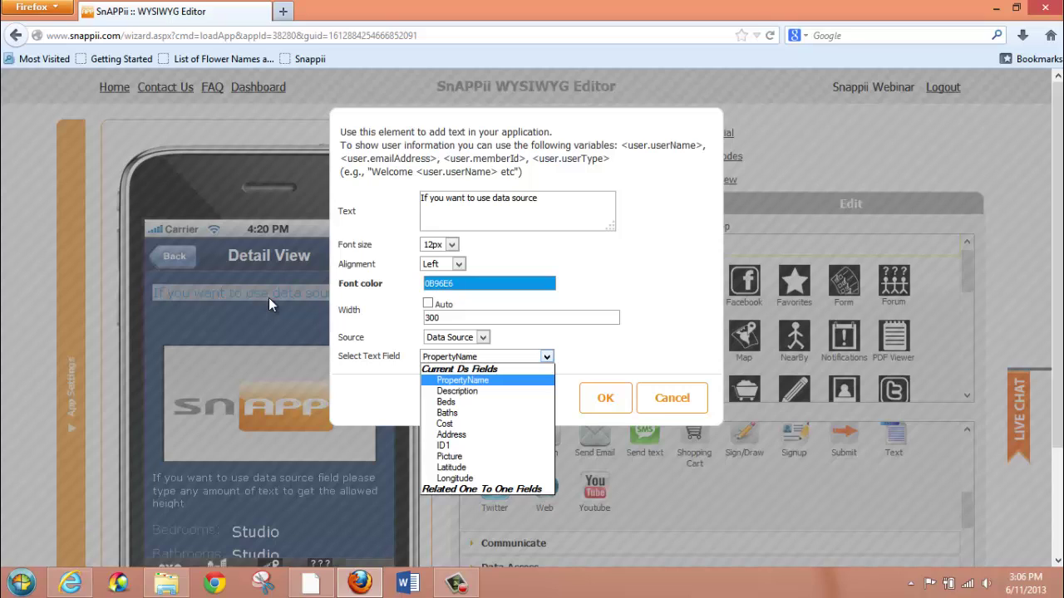
{"action": "left_click", "coordinate": [523, 382]}
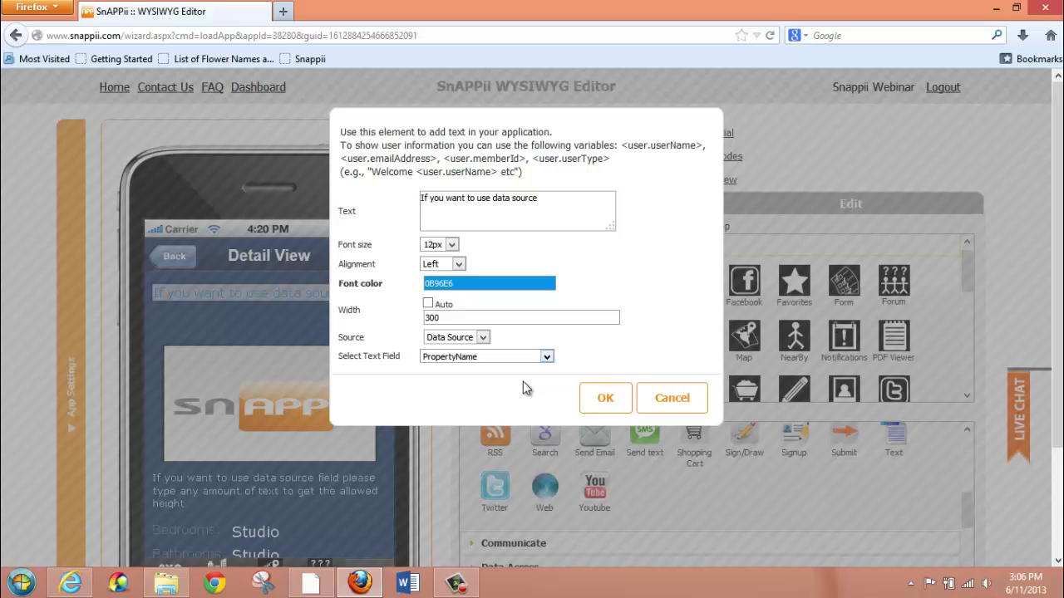
{"action": "left_click", "coordinate": [595, 397]}
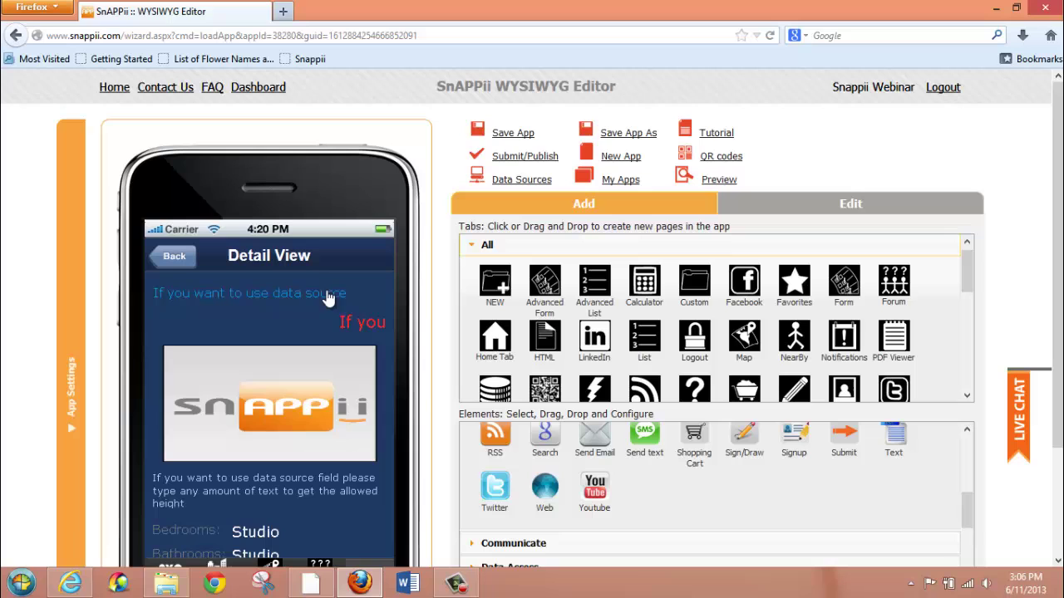
Step: Link the red text element on the Detail View to the Cost field with Data Source as its source, and accept the settings
{"action": "double_click", "coordinate": [370, 316]}
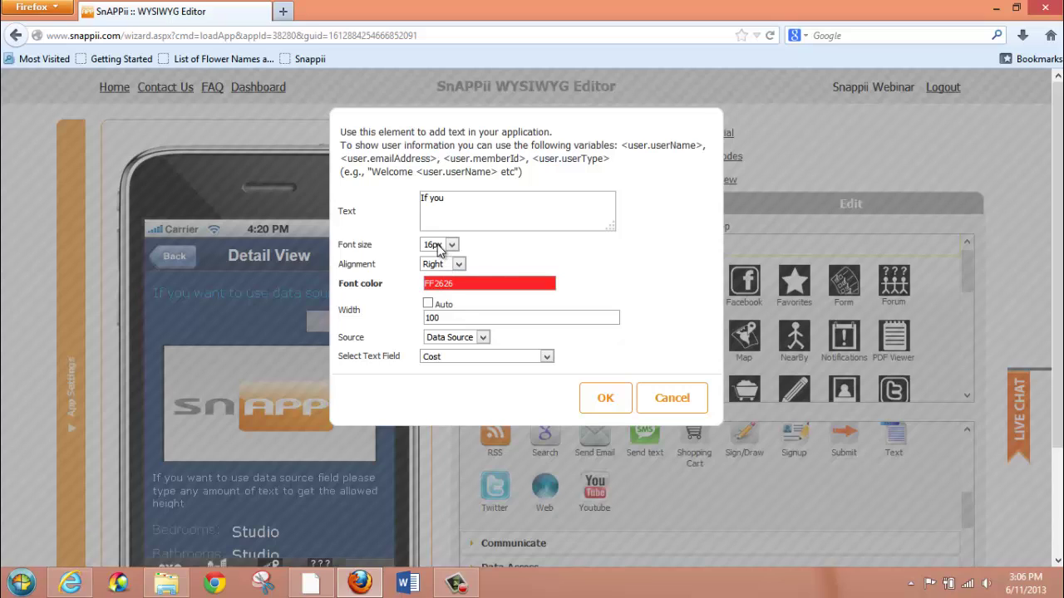
{"action": "left_click", "coordinate": [484, 337]}
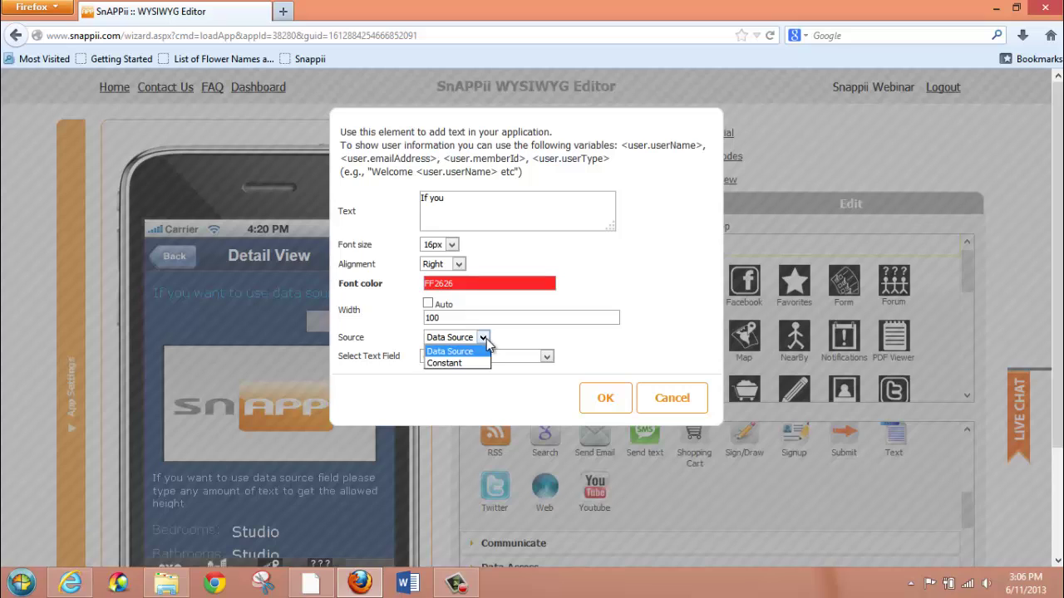
{"action": "left_click", "coordinate": [546, 357]}
{"action": "left_click", "coordinate": [547, 357]}
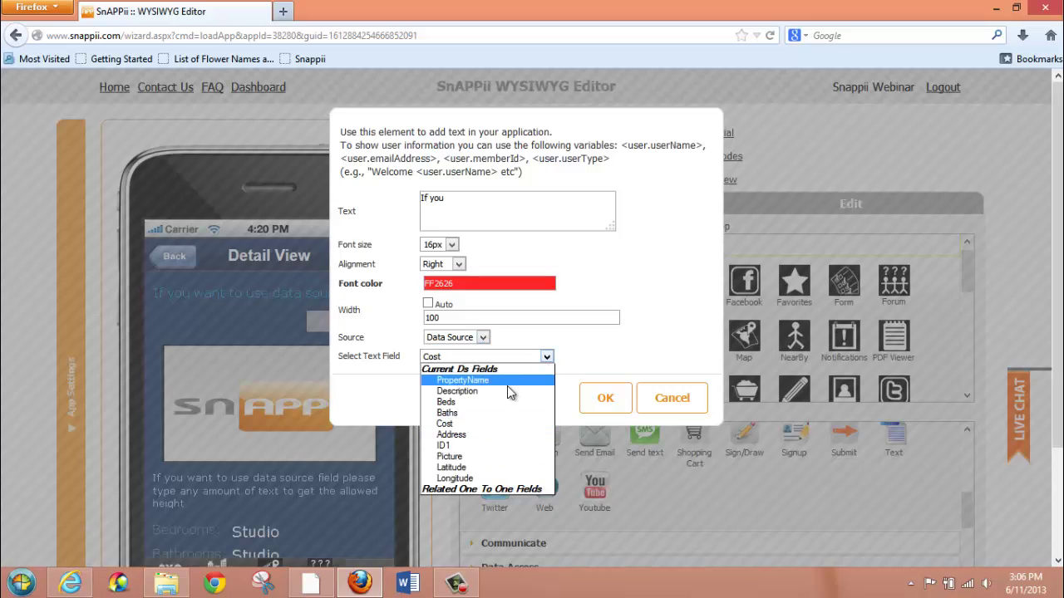
{"action": "left_click", "coordinate": [491, 428]}
{"action": "left_click", "coordinate": [605, 400]}
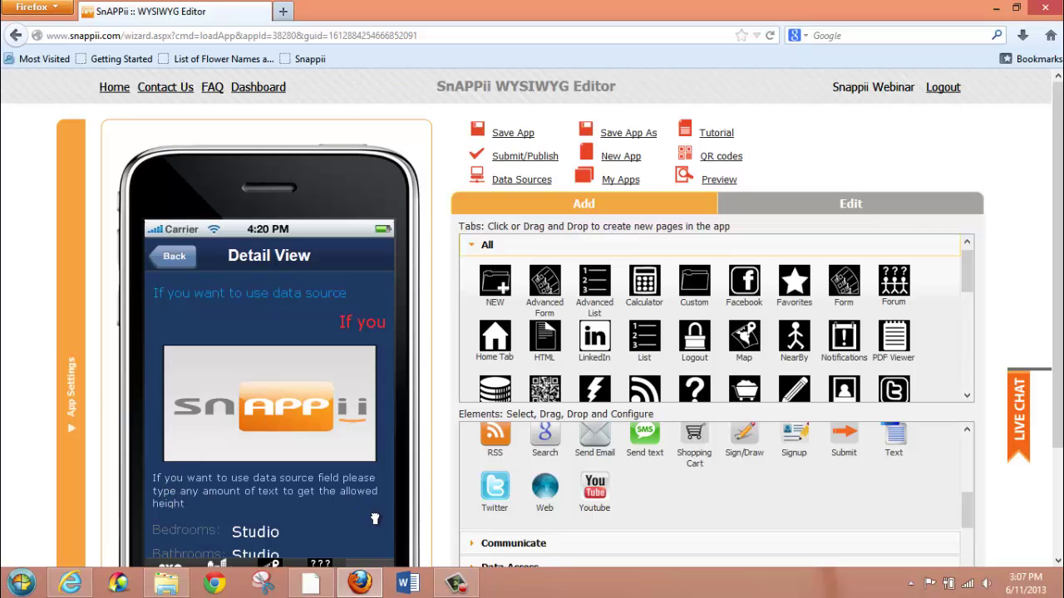
Step: Open the settings of the value beside the Bedrooms label on the Detail View, examine its data source link, and accept them
{"action": "left_click_drag", "start_coordinate": [374, 521], "coordinate": [375, 456]}
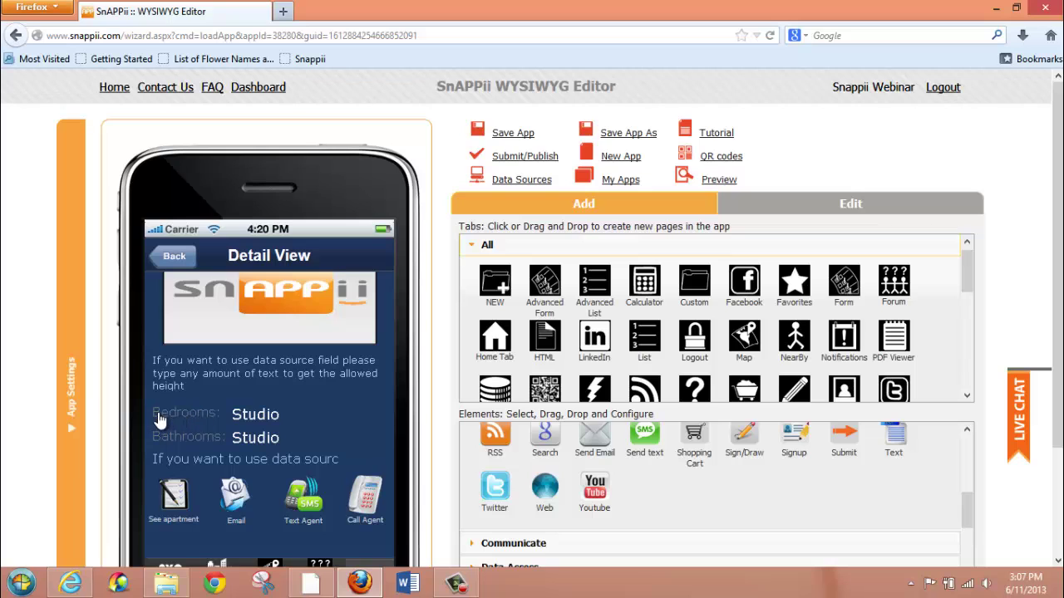
{"action": "mouse_move", "coordinate": [256, 415]}
{"action": "left_click", "coordinate": [269, 398]}
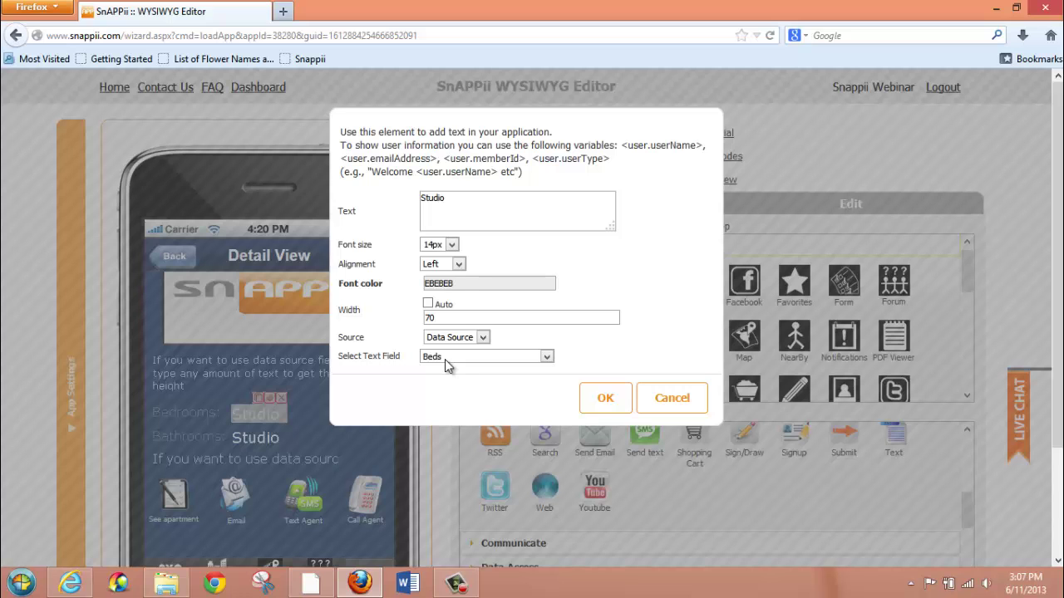
{"action": "left_click", "coordinate": [598, 400]}
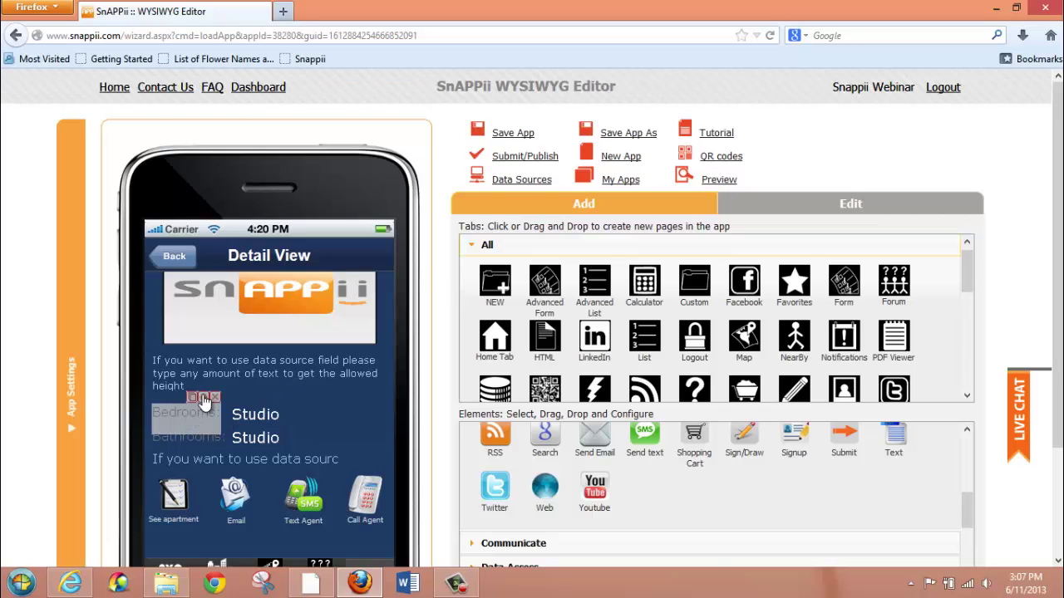
Step: Open the settings of the Bedrooms label on the Detail View and examine its Source options, leaving Constant selected
{"action": "left_click", "coordinate": [205, 400]}
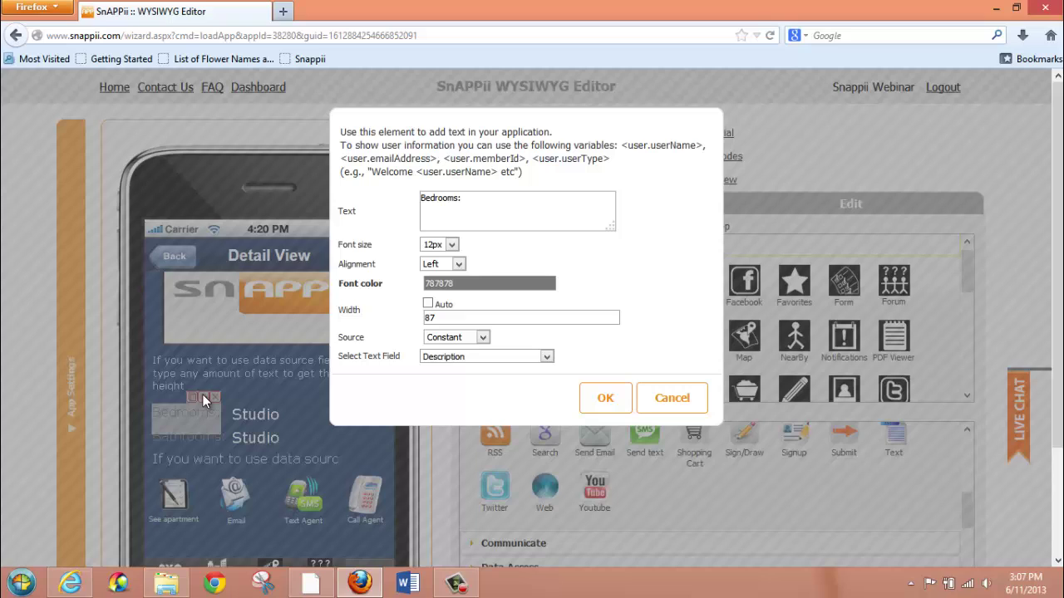
{"action": "left_click", "coordinate": [483, 337]}
{"action": "left_click", "coordinate": [480, 357]}
{"action": "left_click", "coordinate": [483, 338]}
{"action": "left_click", "coordinate": [473, 363]}
{"action": "left_click", "coordinate": [195, 414]}
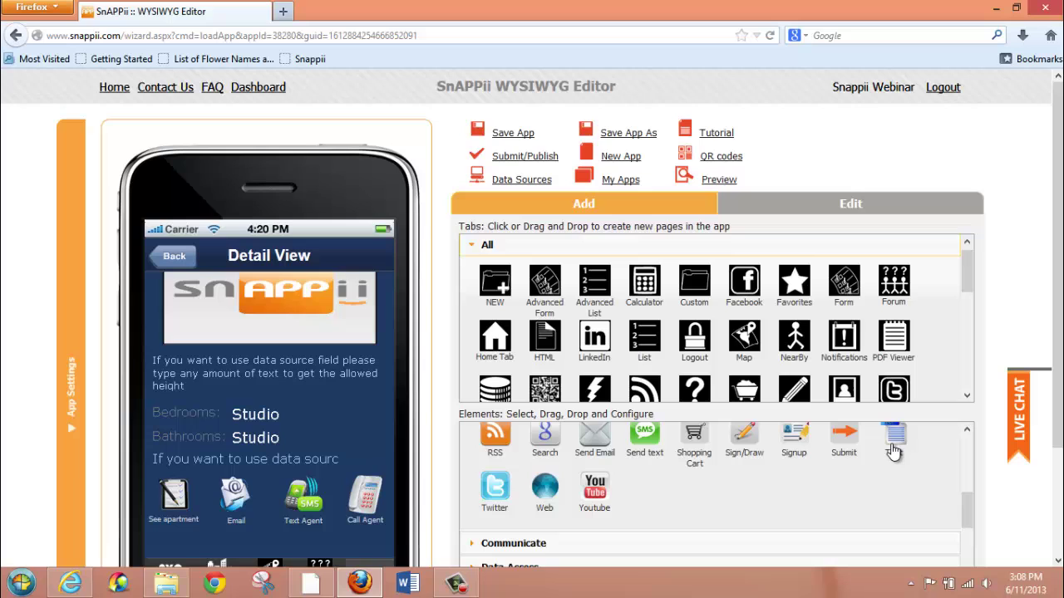
Step: Examine the source and text field options of the value beside the Bedrooms label, select Constant as its source, and cancel the settings
{"action": "left_click", "coordinate": [272, 399]}
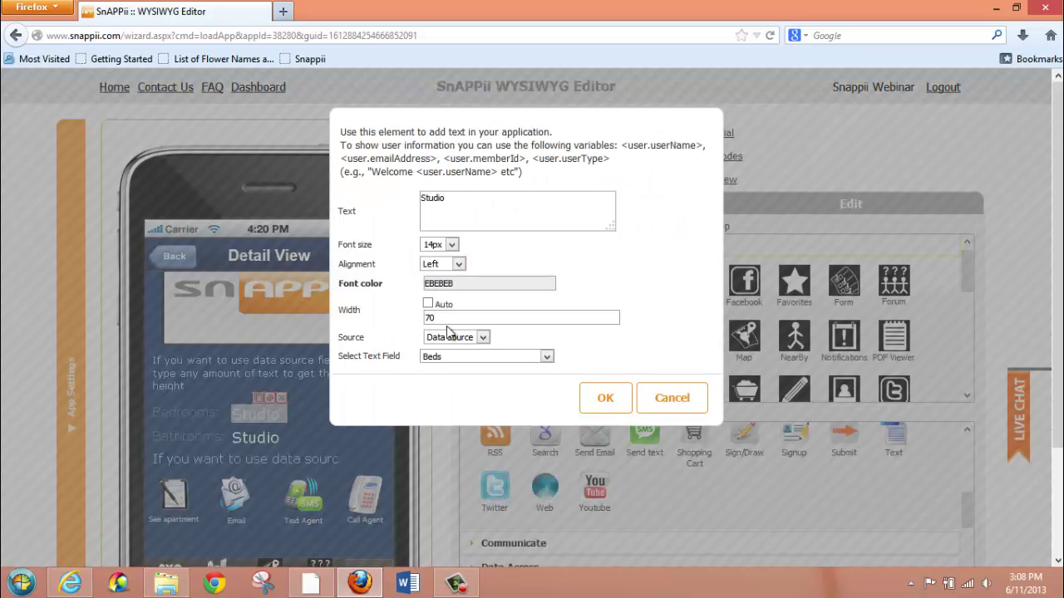
{"action": "left_click", "coordinate": [488, 337]}
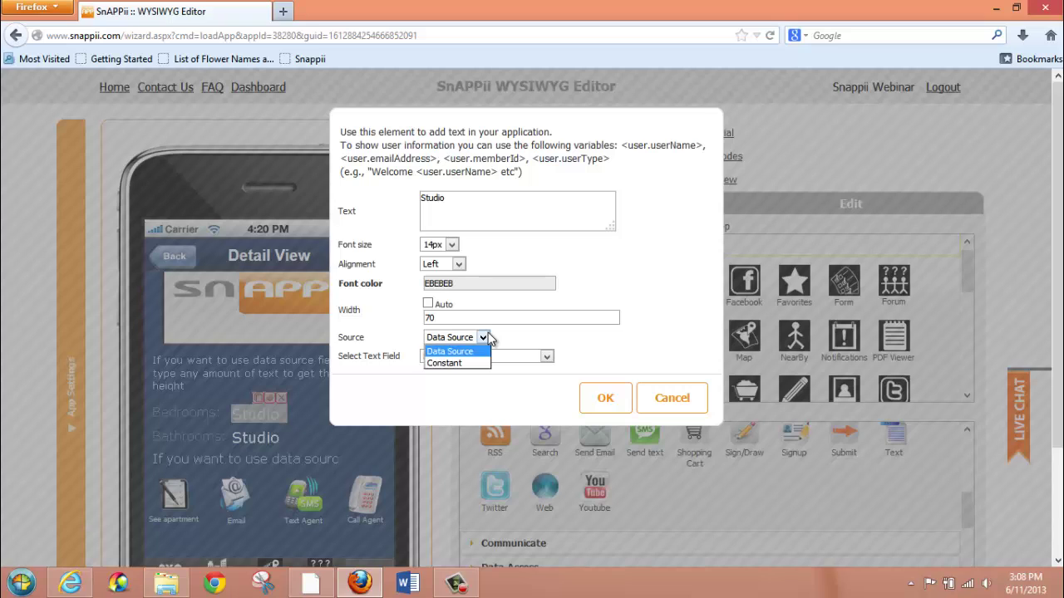
{"action": "left_click", "coordinate": [488, 336]}
{"action": "left_click", "coordinate": [547, 356]}
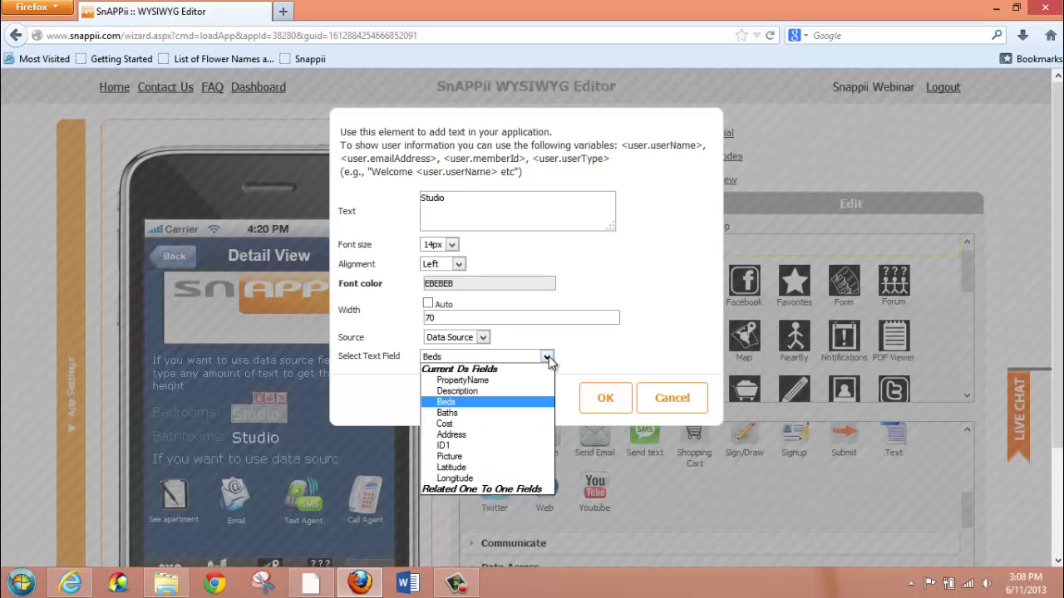
{"action": "left_click", "coordinate": [547, 357]}
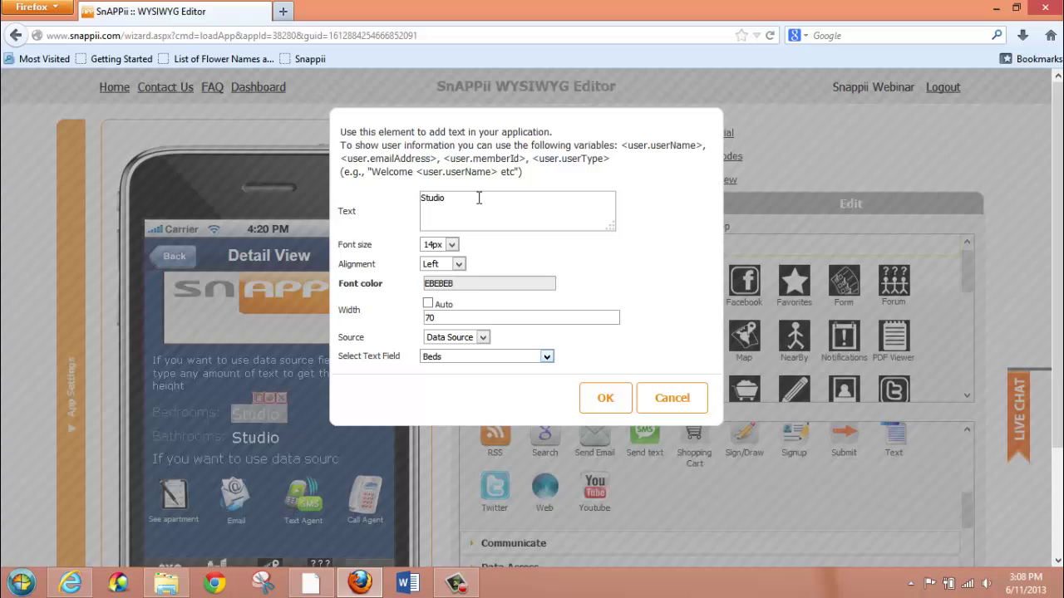
{"action": "left_click", "coordinate": [485, 338]}
{"action": "left_click", "coordinate": [469, 363]}
{"action": "left_click", "coordinate": [680, 398]}
Step: Open the Contact Us page, examine the text, font and data source settings of its welcome text, and cancel the settings
{"action": "scroll", "coordinate": [623, 382], "scroll_direction": "down", "scroll_amount": 2}
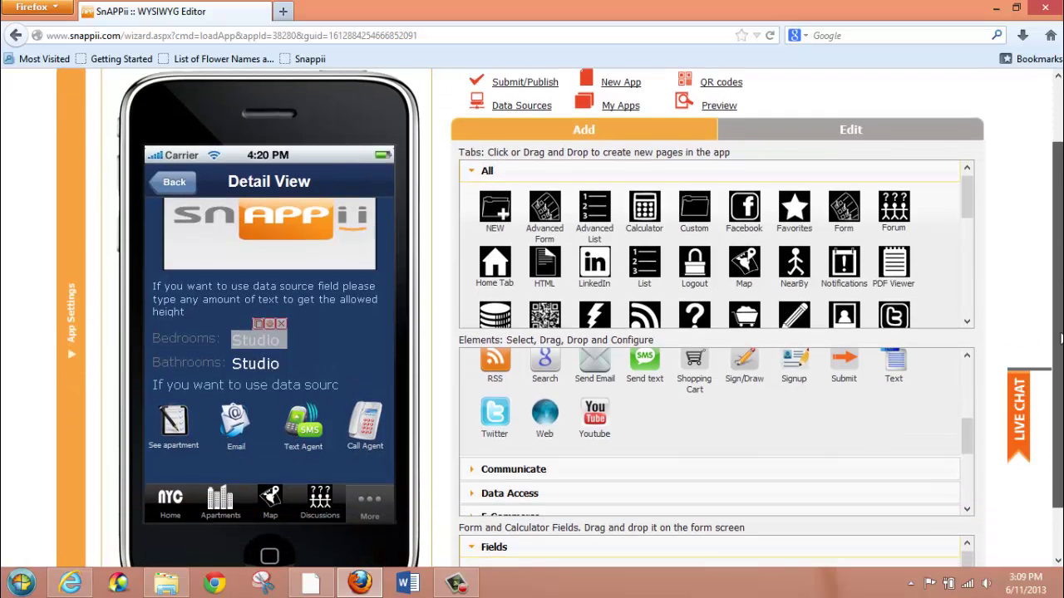
{"action": "left_click", "coordinate": [384, 499]}
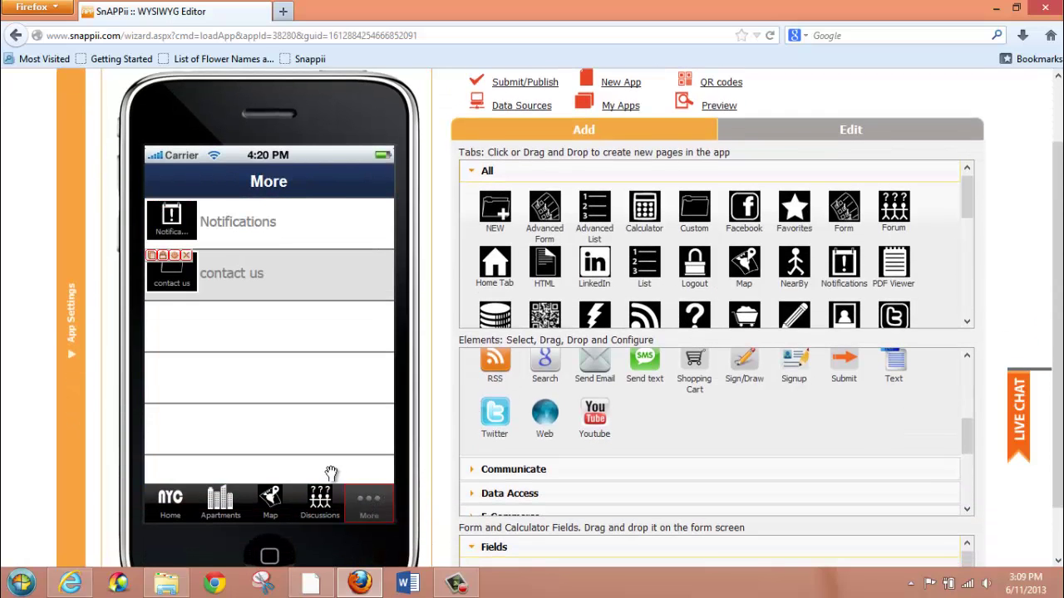
{"action": "left_click", "coordinate": [207, 280]}
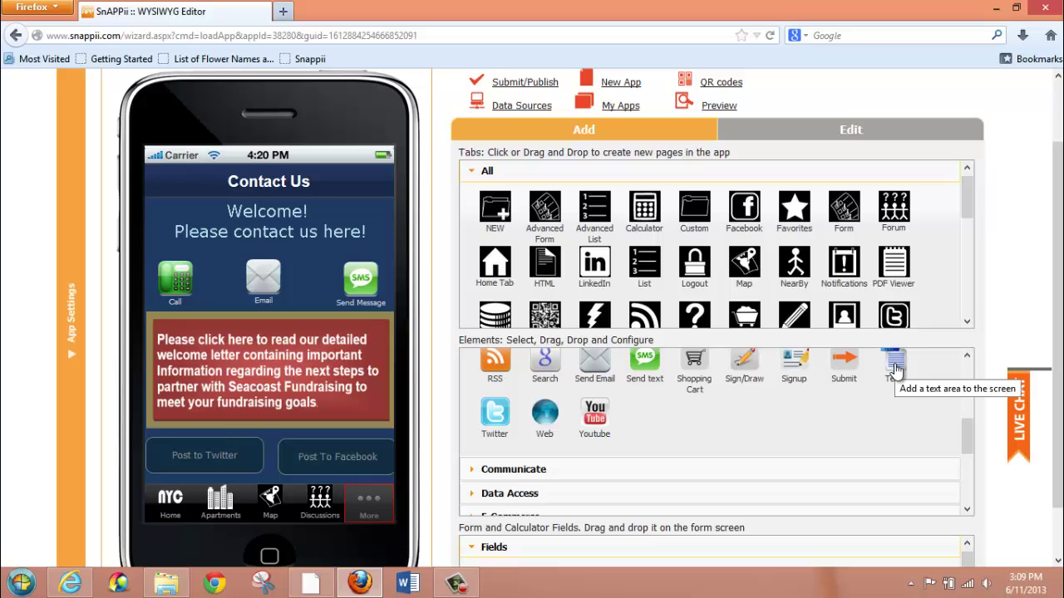
{"action": "left_click", "coordinate": [276, 225]}
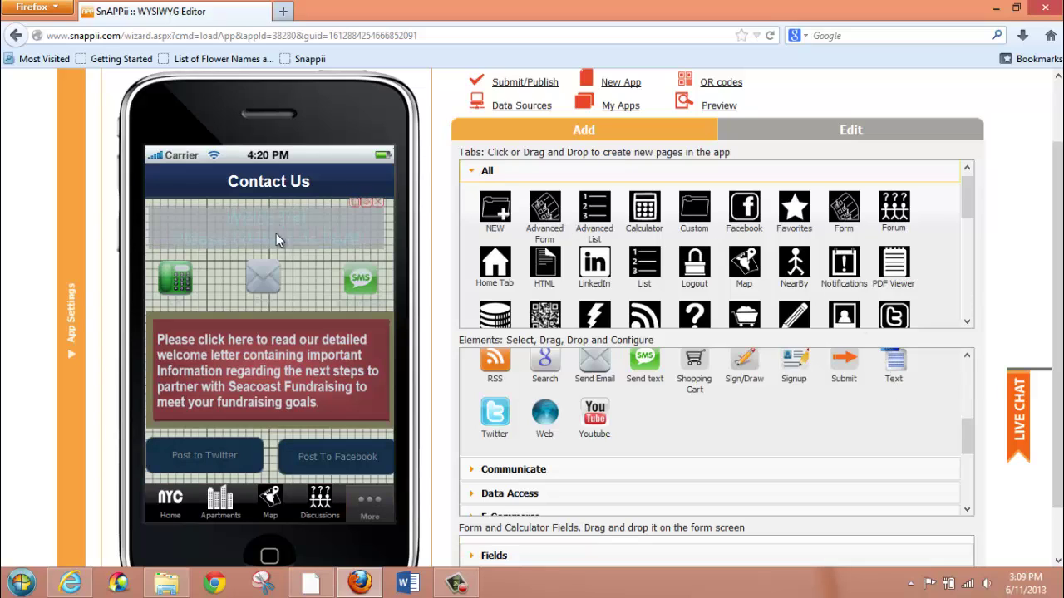
{"action": "left_click", "coordinate": [367, 203]}
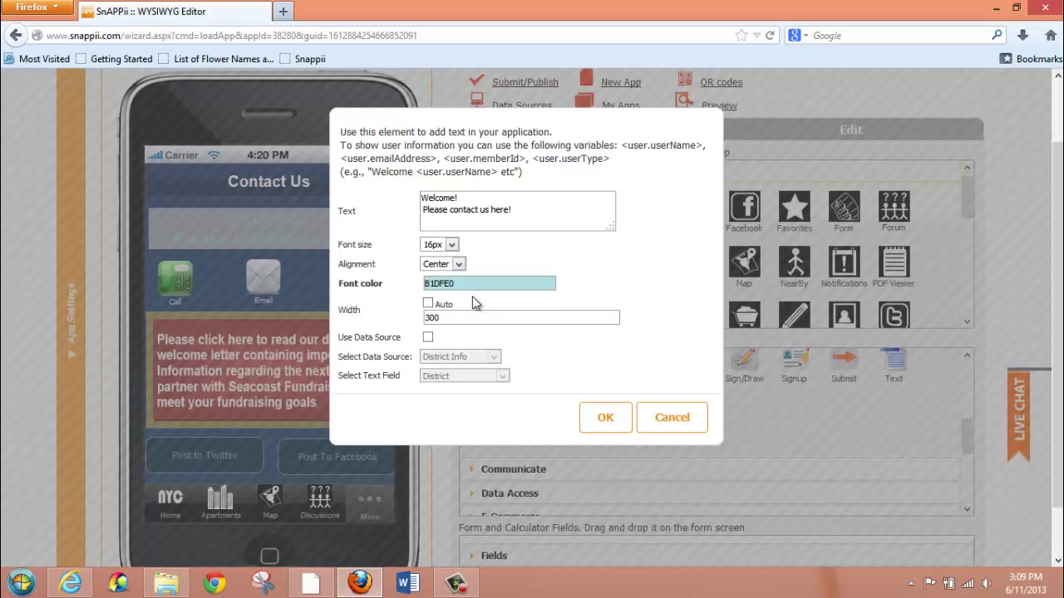
{"action": "left_click", "coordinate": [656, 416]}
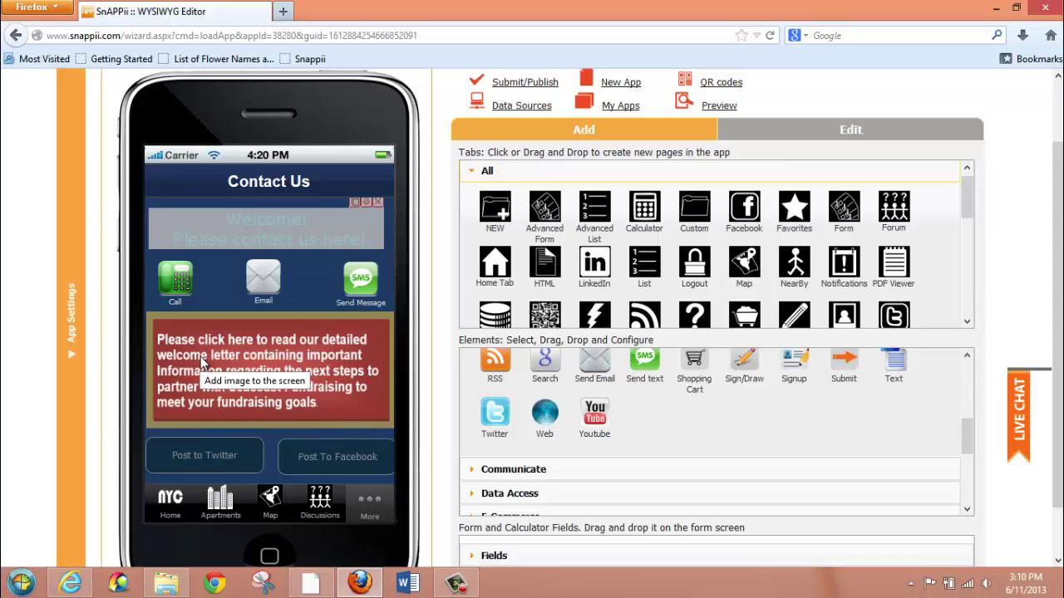
Step: Examine the settings and image source options of the red image banner on the Contact Us page, and cancel both dialogs
{"action": "scroll", "coordinate": [594, 403], "scroll_direction": "up", "scroll_amount": 3}
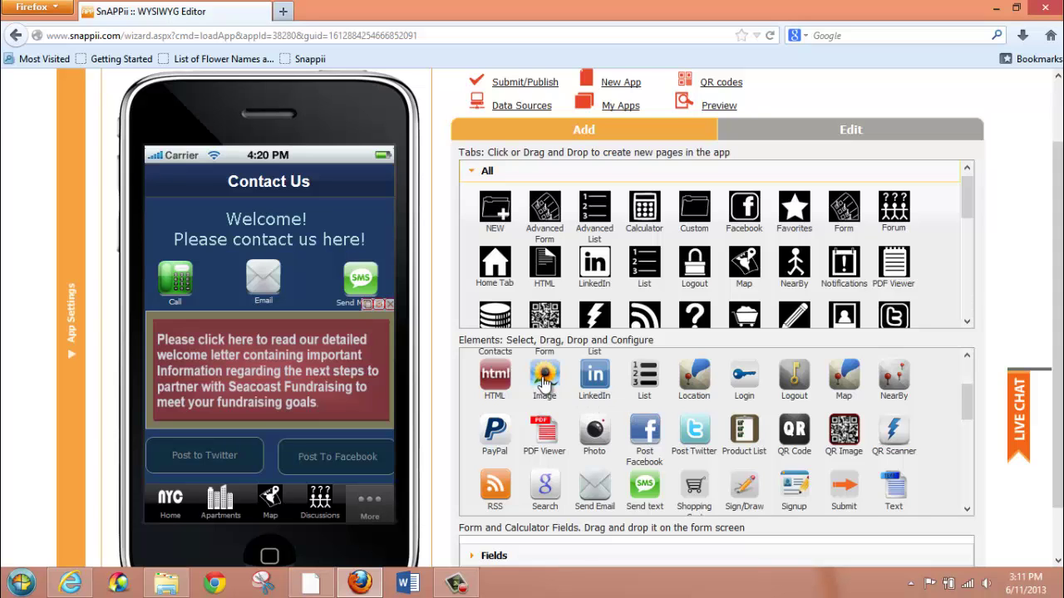
{"action": "left_click", "coordinate": [378, 306]}
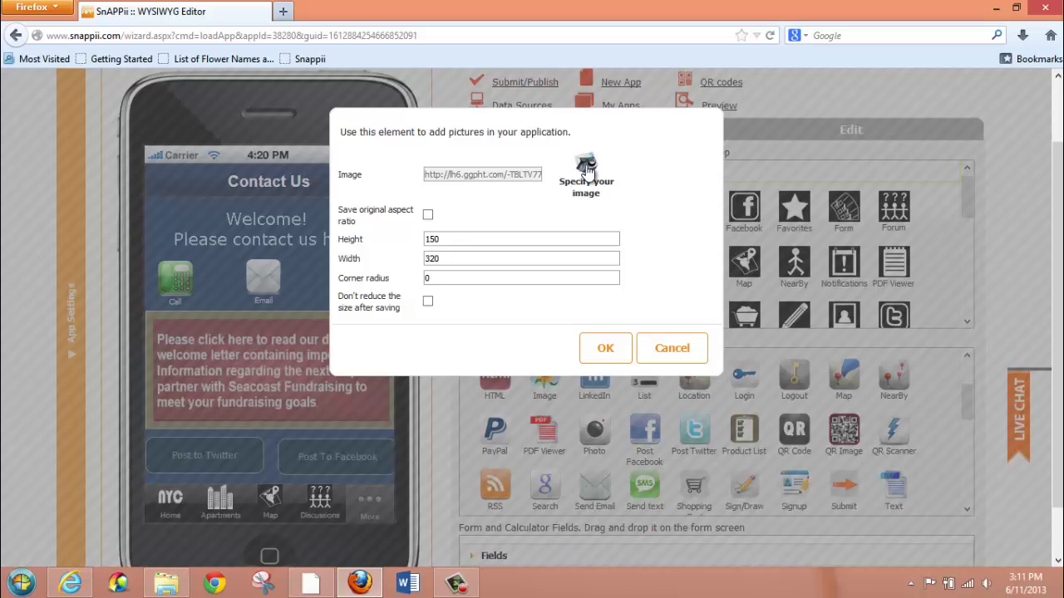
{"action": "left_click", "coordinate": [586, 170]}
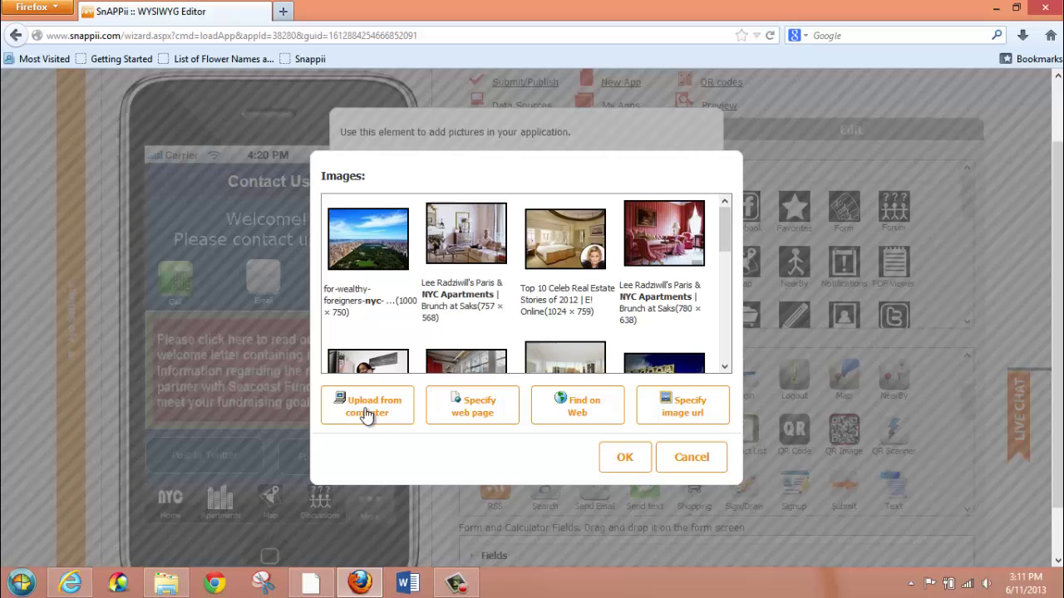
{"action": "left_click", "coordinate": [698, 455]}
{"action": "left_click", "coordinate": [657, 344]}
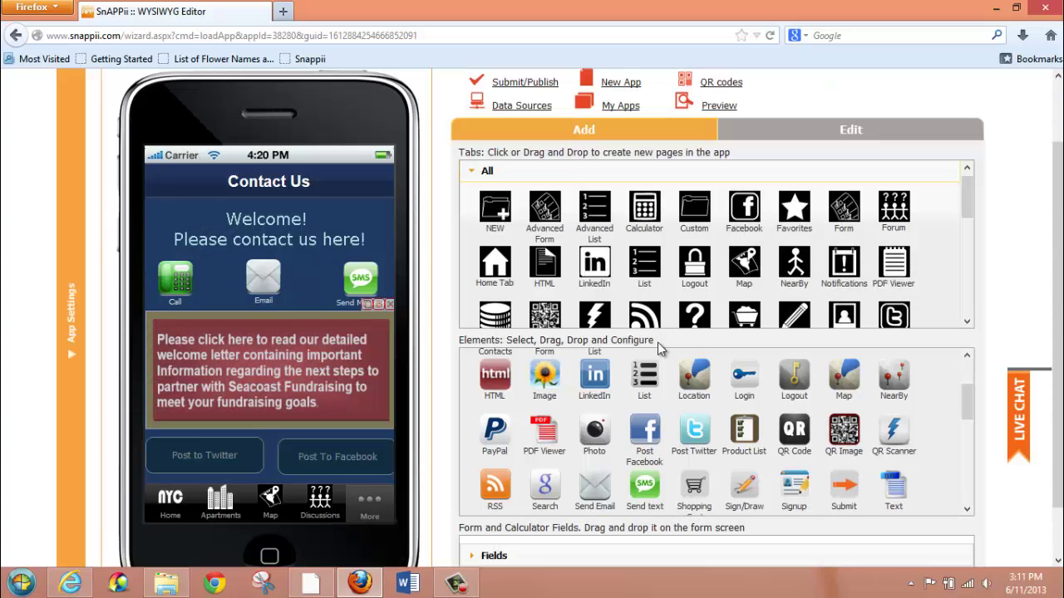